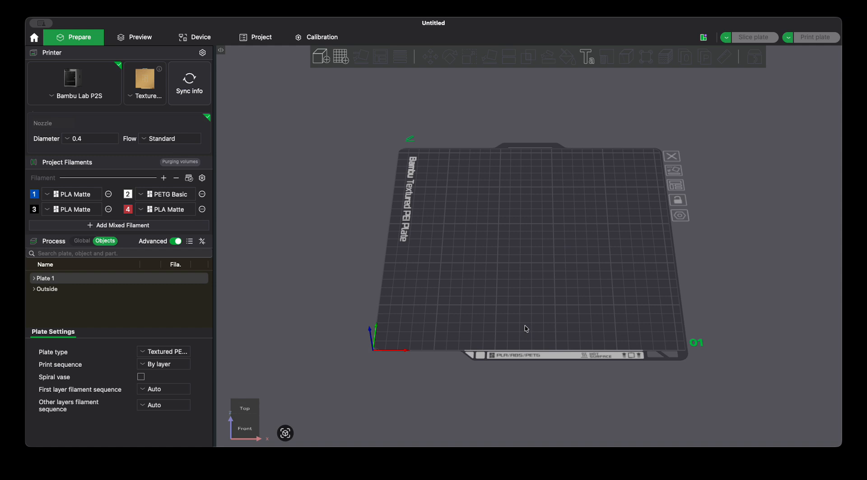
Step: Add a cube primitive to the plate and stretch it freehand to about 73 × 50 × 12.5 mm
click(588, 302)
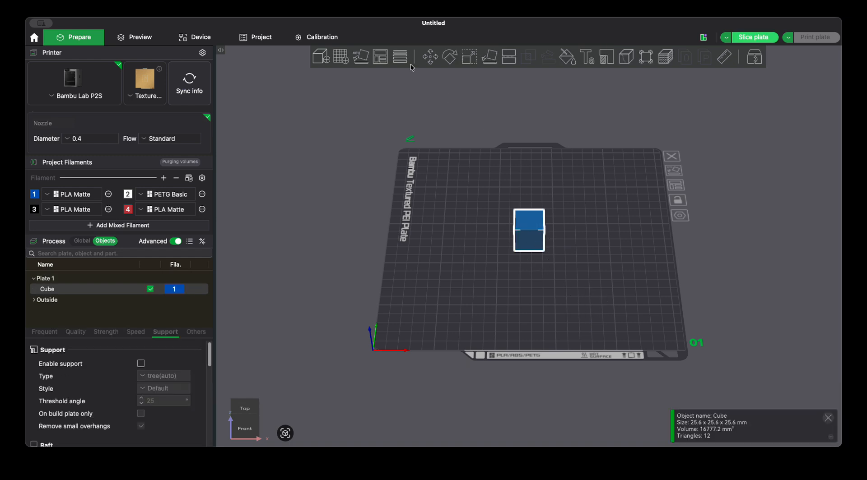
click(469, 57)
drag(544, 241, 528, 273)
drag(529, 222, 532, 243)
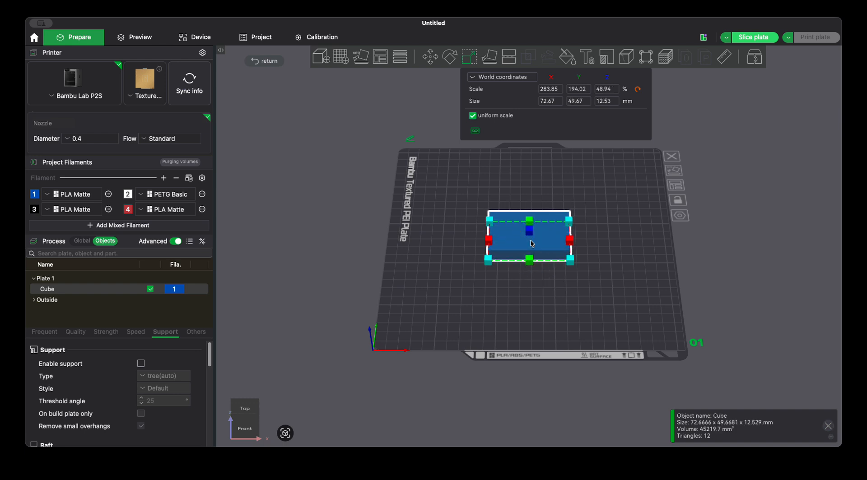
Step: Set the cube's Z size to 8 mm with uniform scale enabled
click(612, 103)
text(8)
key(Return)
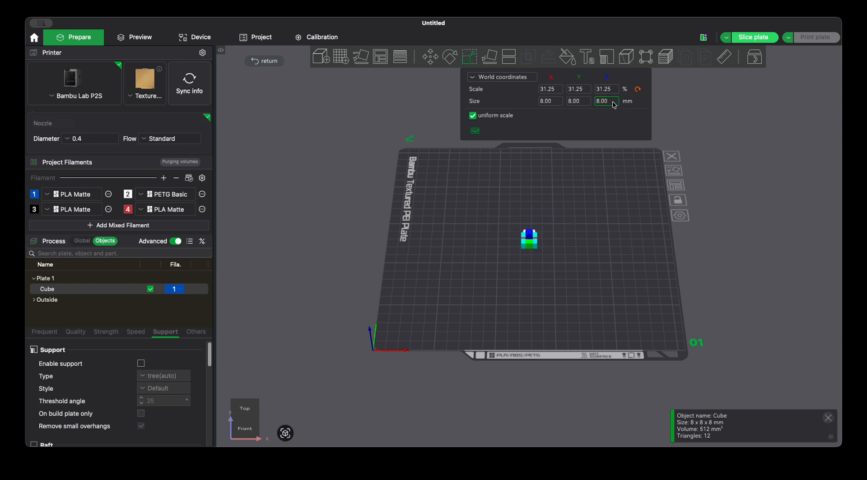
Step: Disable uniform scale and set the cube's X size to 50 mm and Y size to 25 mm
click(473, 115)
click(557, 102)
text(35)
key(Tab)
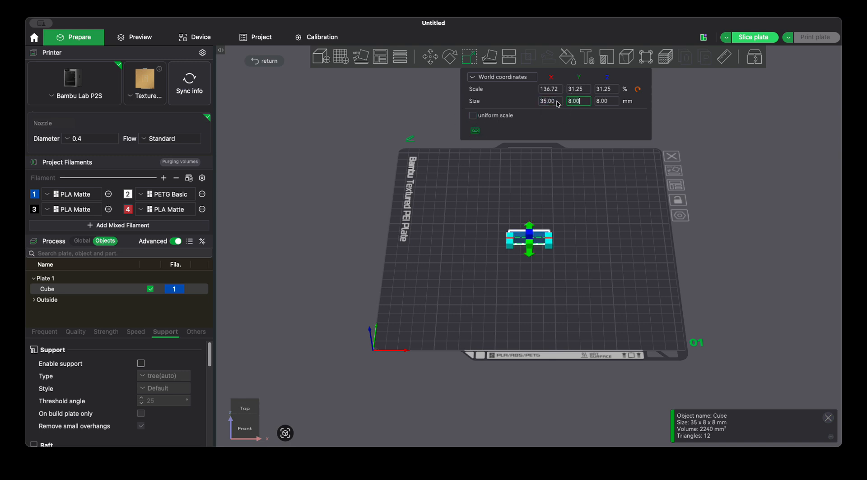
click(558, 103)
text(50)
key(Tab)
text(25)
key(Tab)
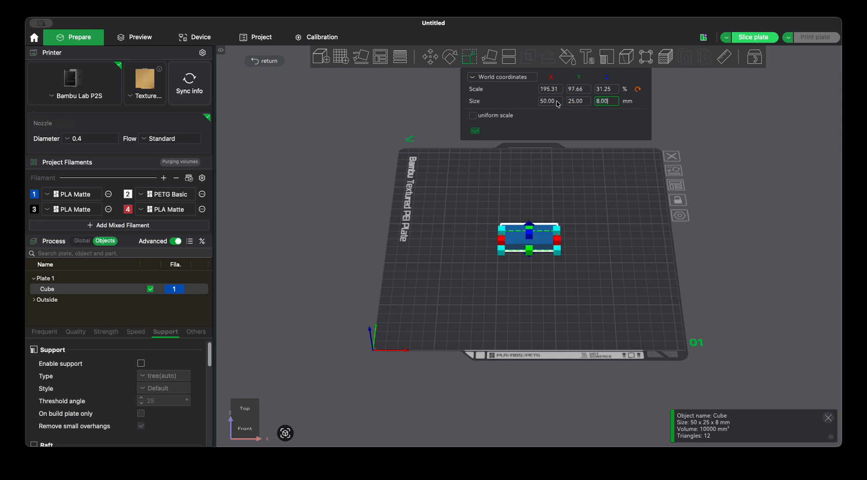
Step: Move the resized block slightly across the plate and deselect it
click(510, 303)
drag(516, 294, 534, 281)
scroll(525, 281, up, 5)
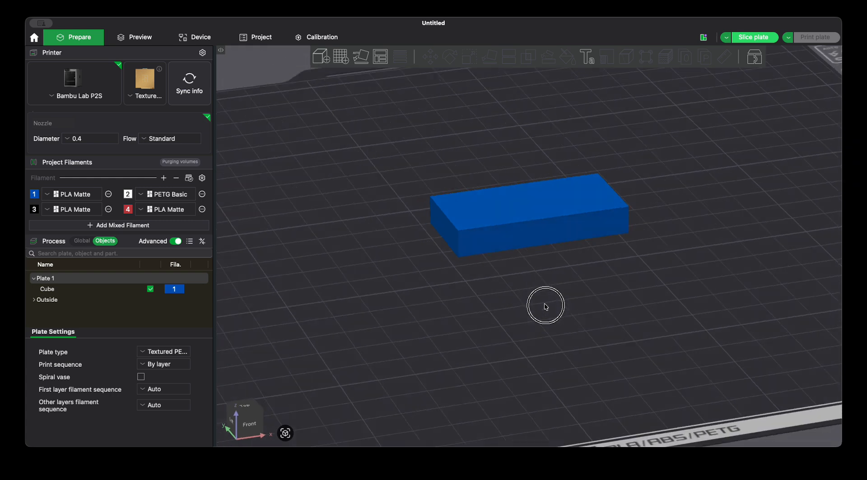
scroll(544, 307, up, 6)
scroll(539, 348, down, 2)
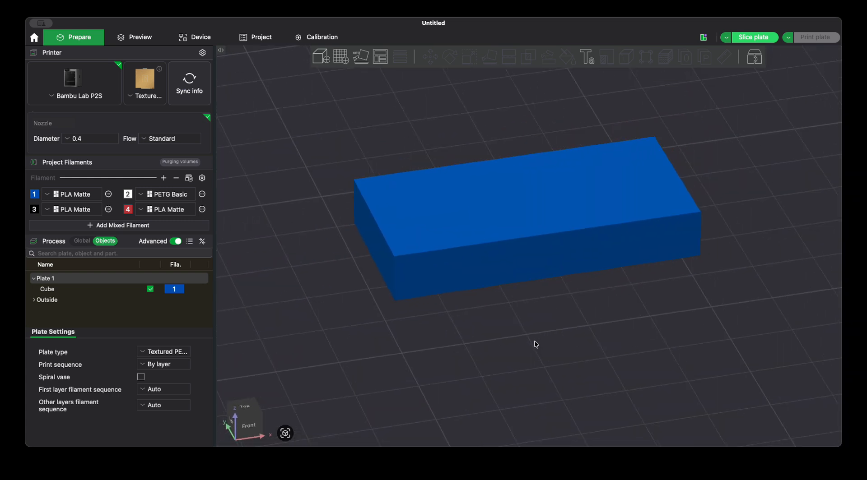
scroll(534, 316, down, 2)
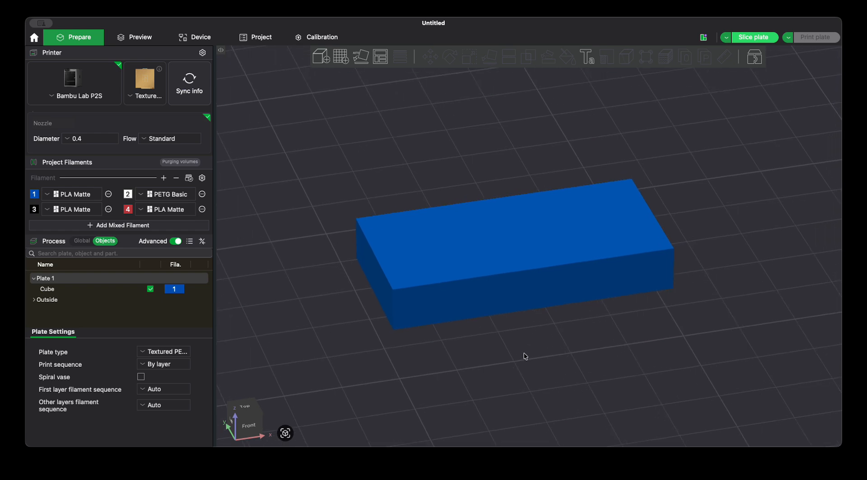
drag(479, 251, 461, 245)
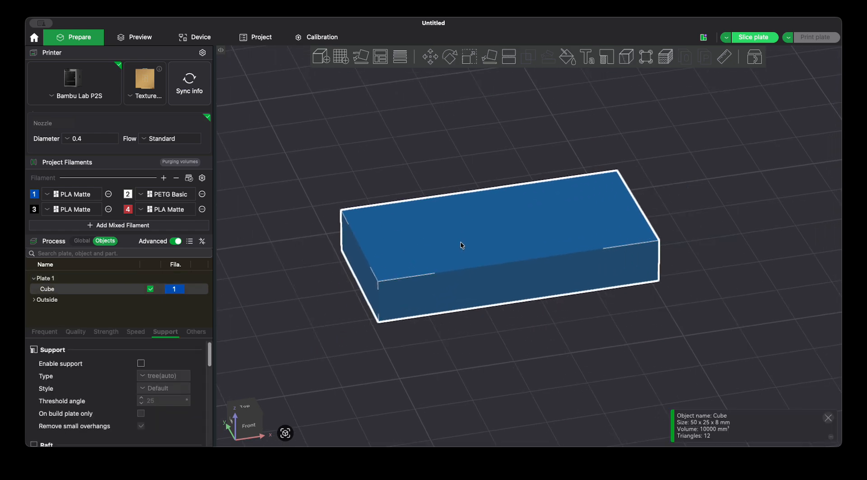
click(562, 316)
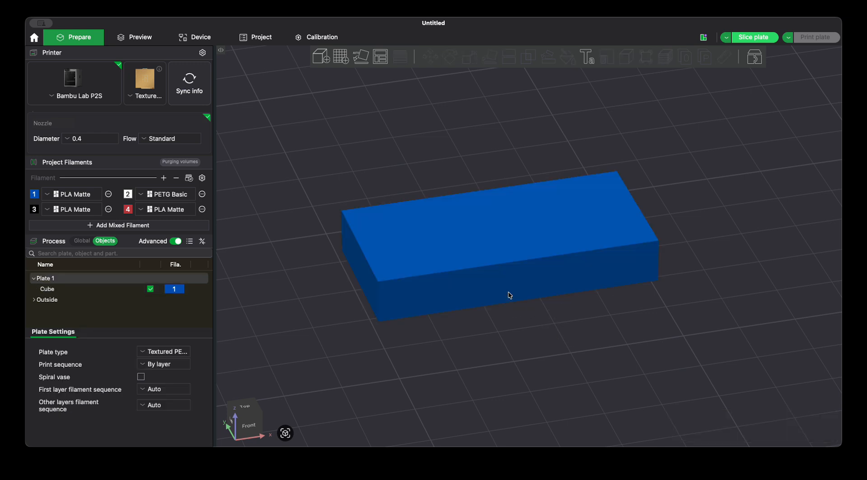
click(437, 234)
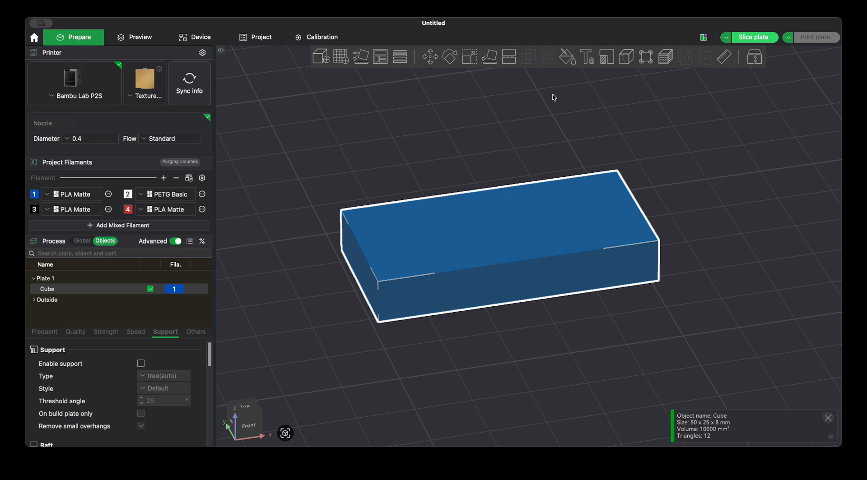
click(591, 62)
drag(520, 341, 522, 360)
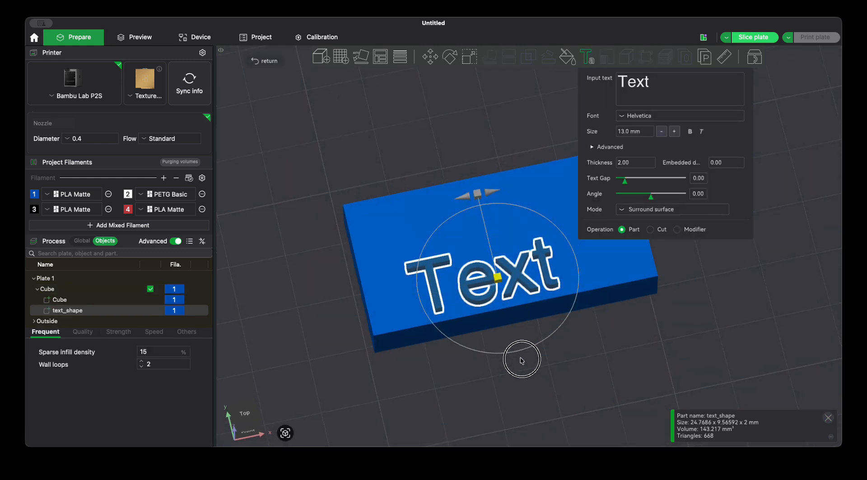
click(505, 296)
double_click(515, 280)
key(Delete)
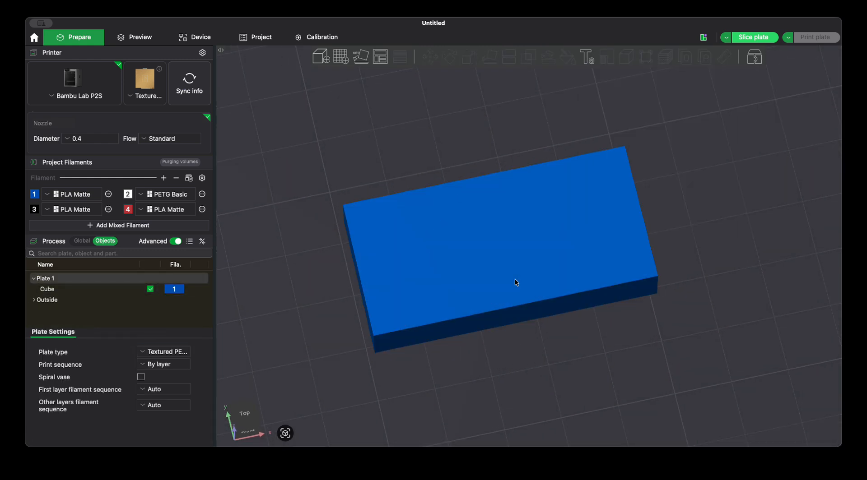
Step: Add a text part reading "Bambu" to the top face of the block
click(500, 236)
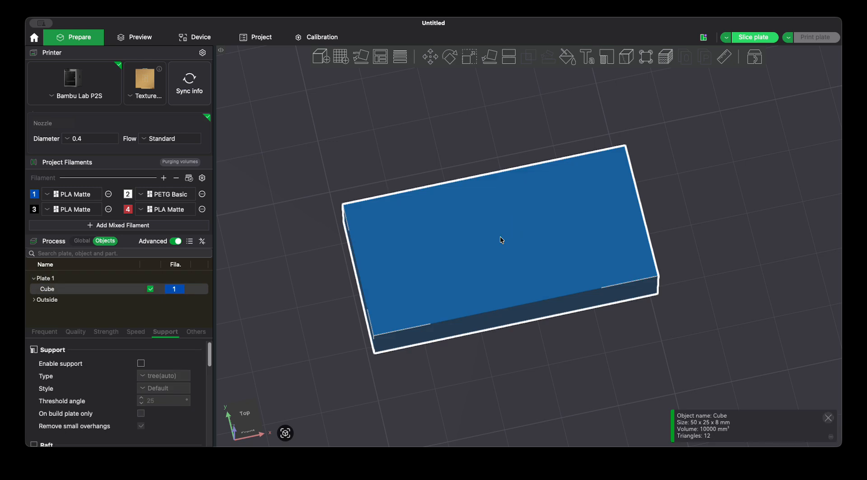
click(587, 56)
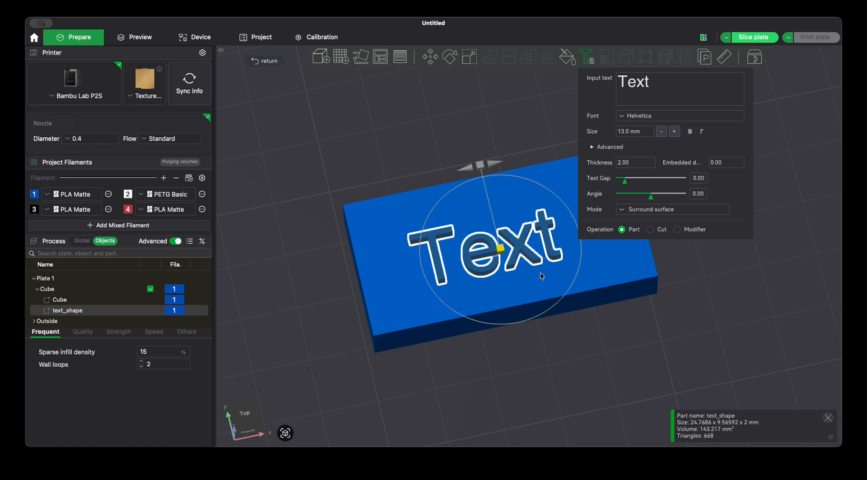
drag(532, 342, 474, 307)
click(473, 306)
double_click(449, 225)
drag(448, 224, 460, 218)
drag(656, 84, 612, 84)
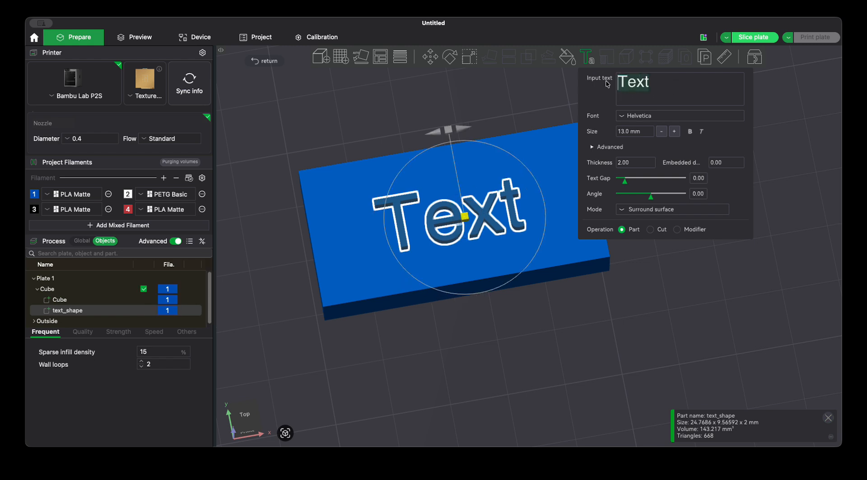
text(Bamu)
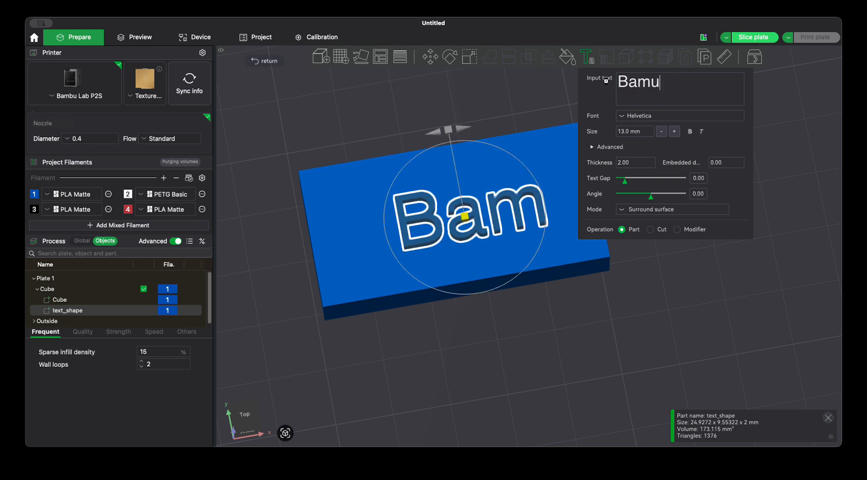
key(BackSpace)
text(bu)
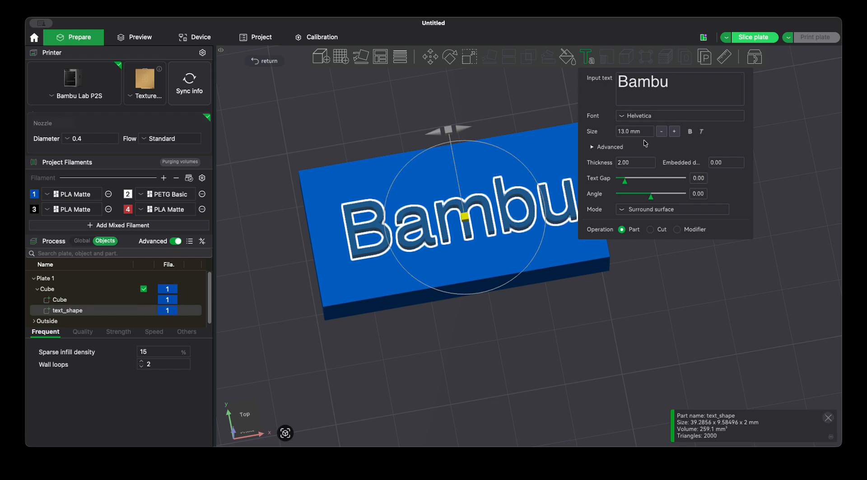
Step: Try the Gujarati MT and Geeza Pro fonts on the Bambu text
click(623, 116)
scroll(655, 212, up, 3)
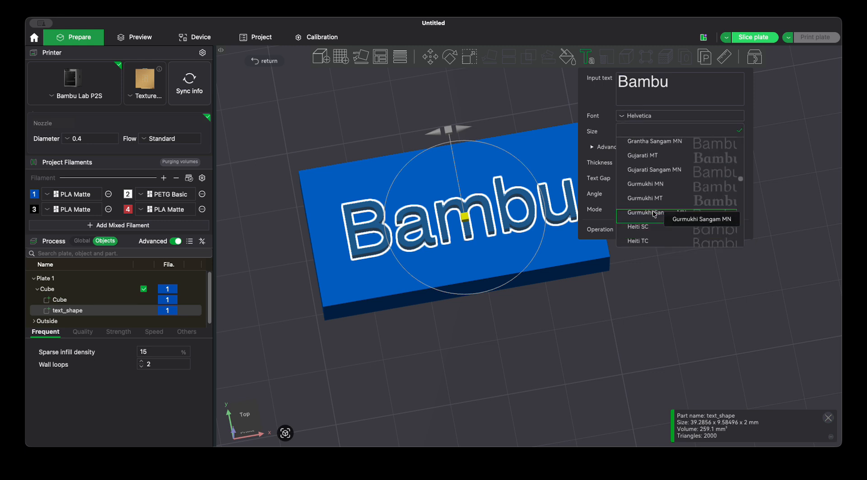
scroll(652, 205, up, 2)
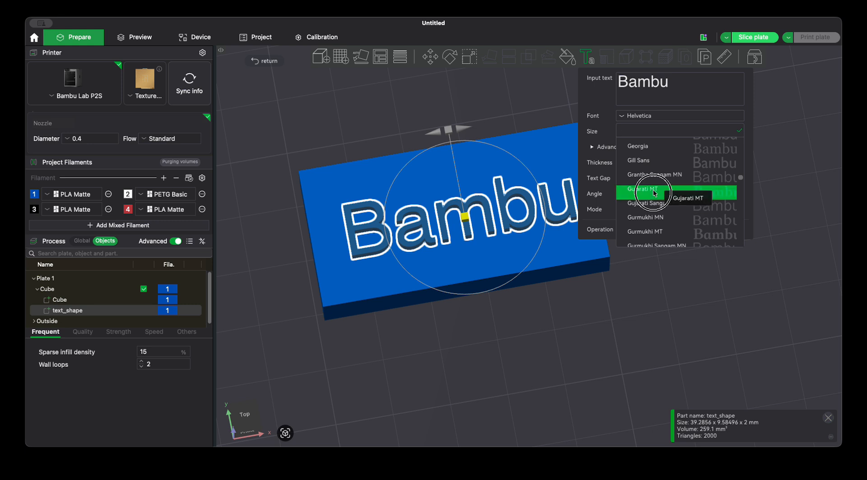
click(652, 189)
click(652, 118)
scroll(642, 202, up, 3)
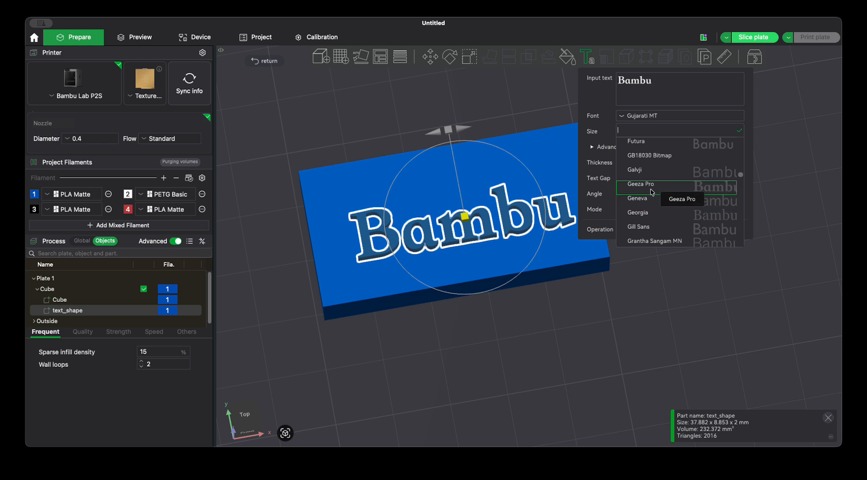
click(652, 185)
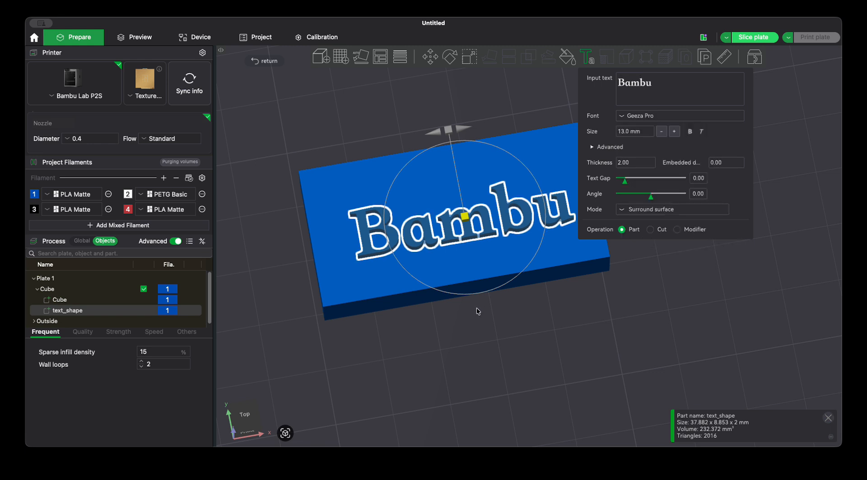
Step: Set the Bambu text's font to Charter and make it bold
click(677, 115)
scroll(668, 212, up, 5)
scroll(668, 216, up, 5)
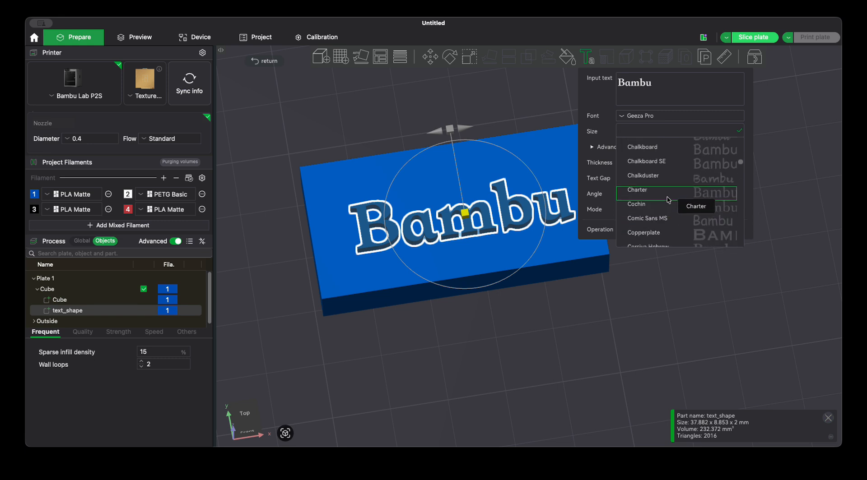
click(667, 201)
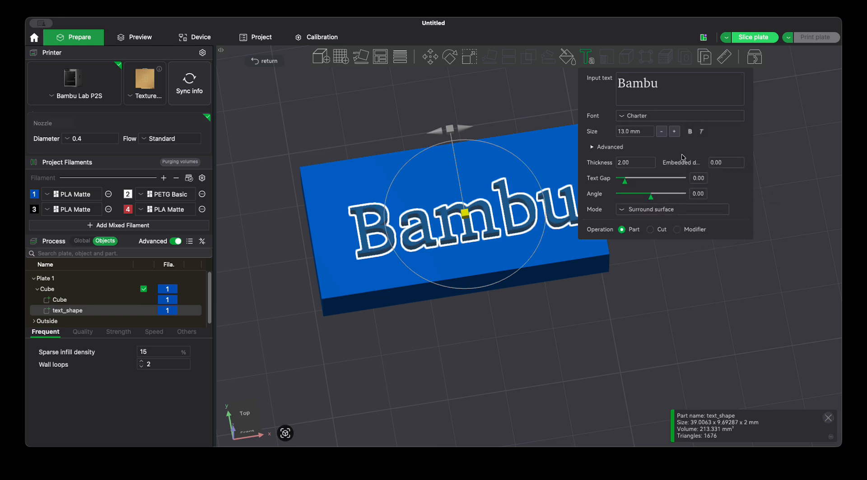
click(690, 132)
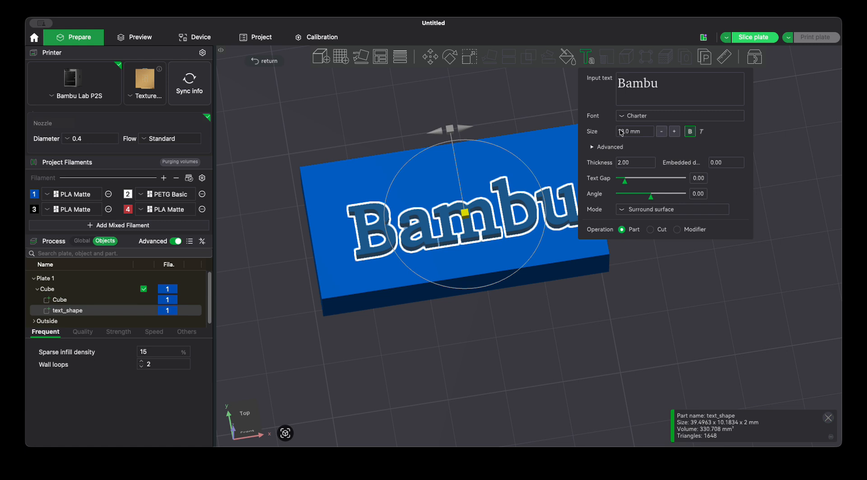
Step: Set the Bambu text's size to 5 mm
click(644, 134)
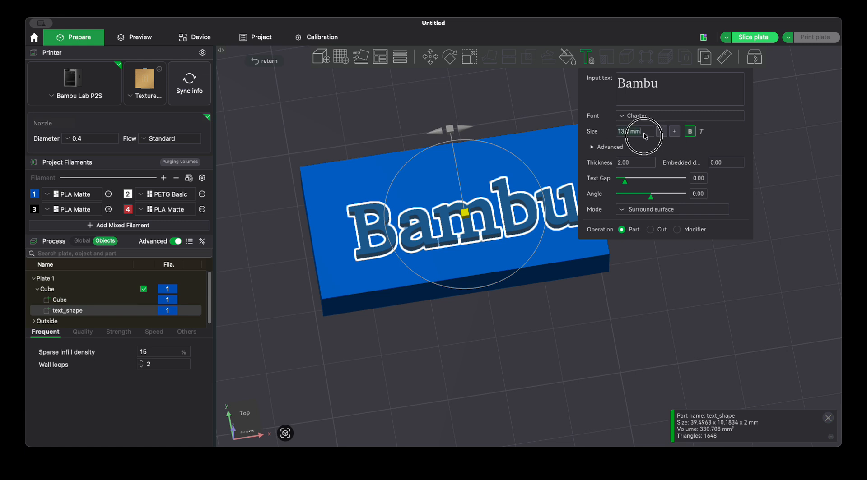
text(5)
key(Return)
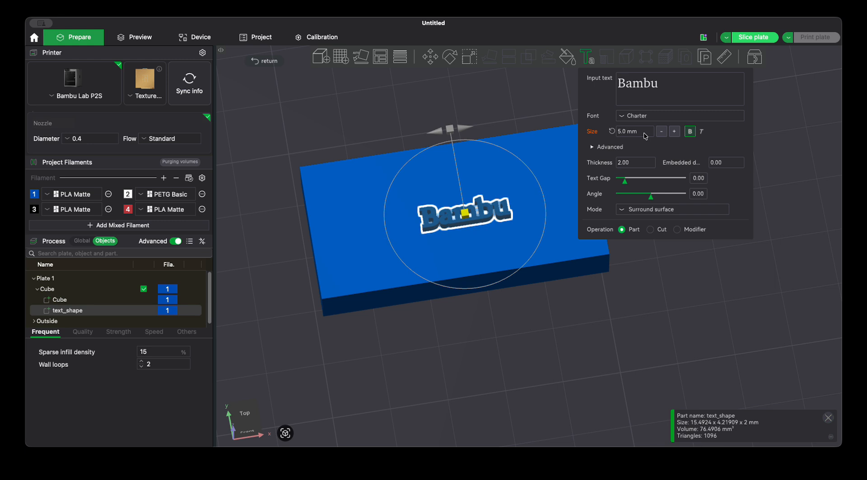
Step: Set the Bambu text's size to 8 mm
click(646, 135)
drag(471, 300, 465, 330)
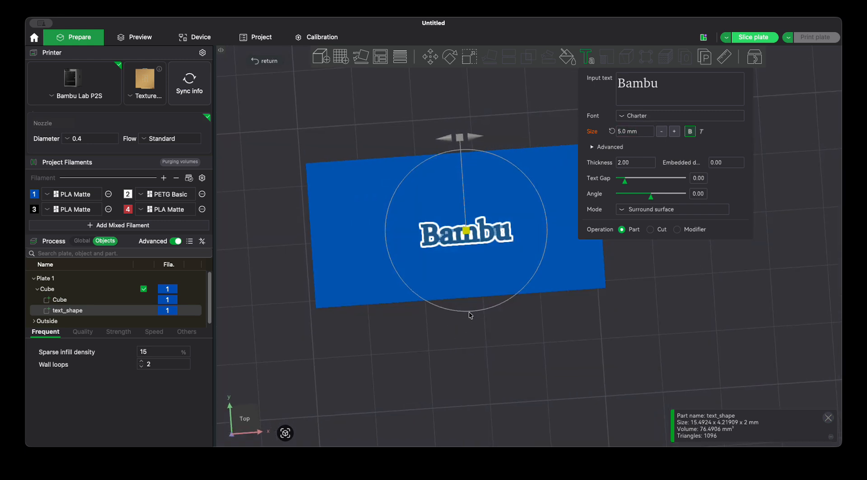
scroll(472, 281, up, 5)
scroll(483, 358, down, 2)
click(628, 133)
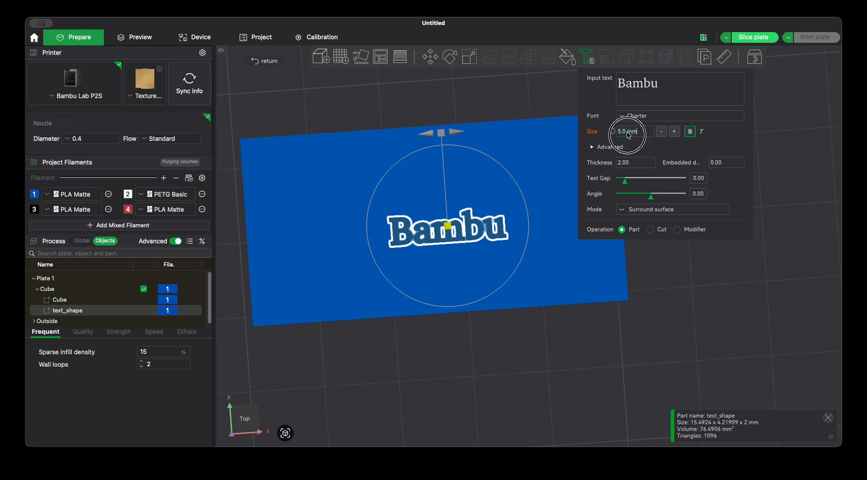
text(8)
key(Return)
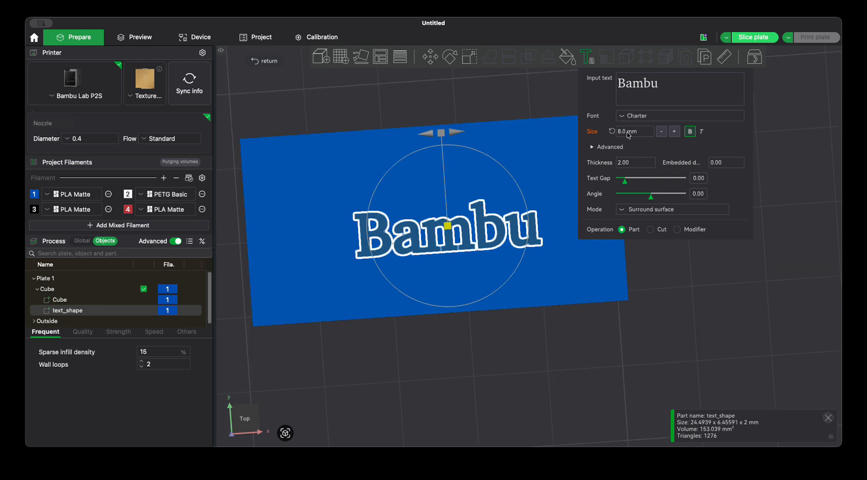
Step: Show the advanced text settings and reduce the Bambu text's boldness to 380
drag(549, 397, 549, 357)
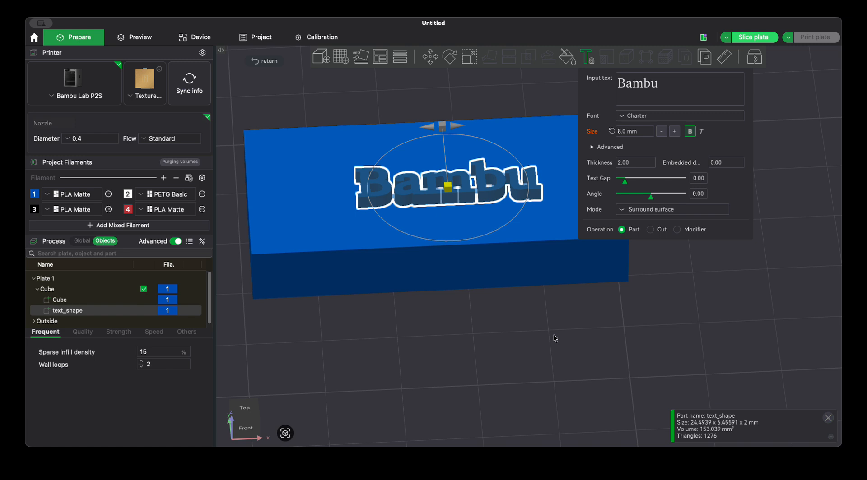
click(600, 147)
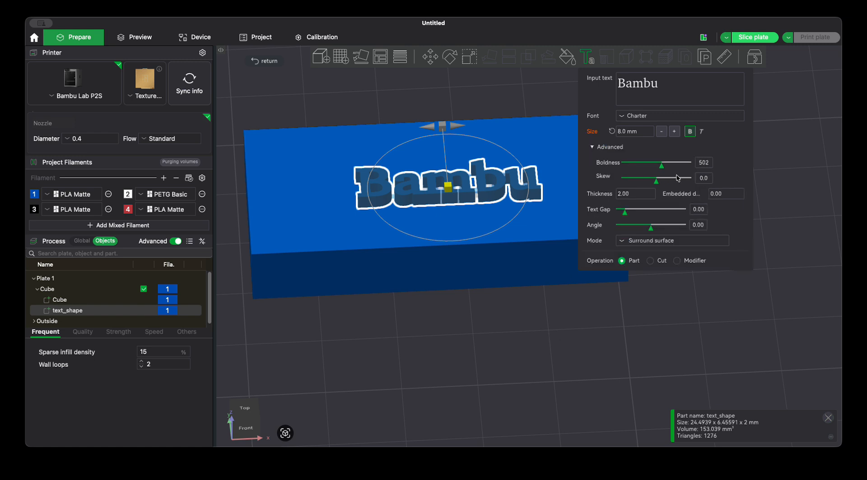
drag(661, 163, 656, 181)
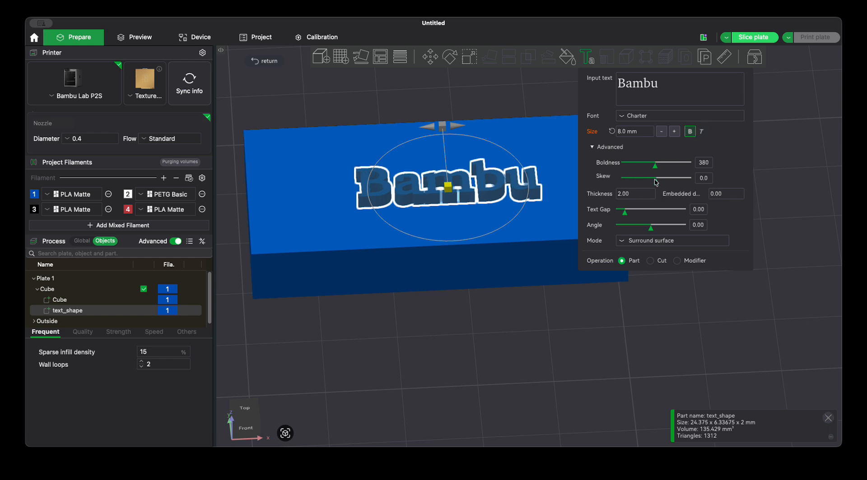
Step: Set the Bambu text's thickness to 5 mm
click(629, 194)
text(5)
key(Return)
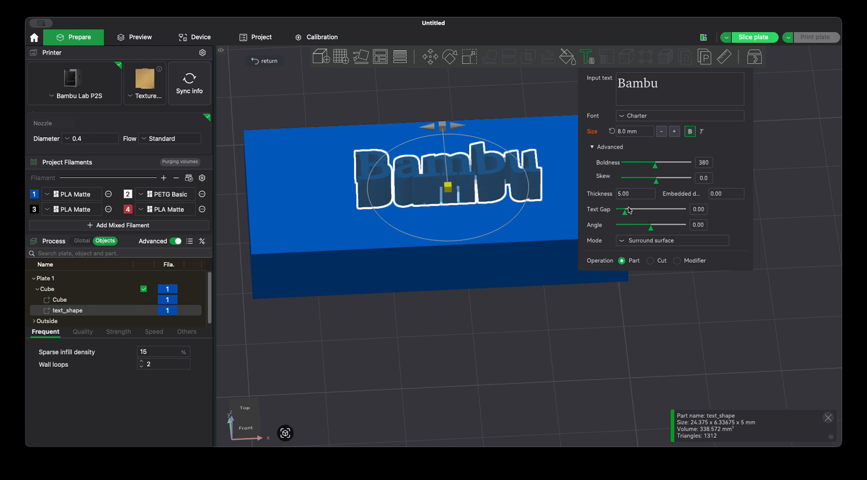
Step: Set the Bambu text's thickness to 2 mm
text(60)
key(BackSpace)
key(BackSpace)
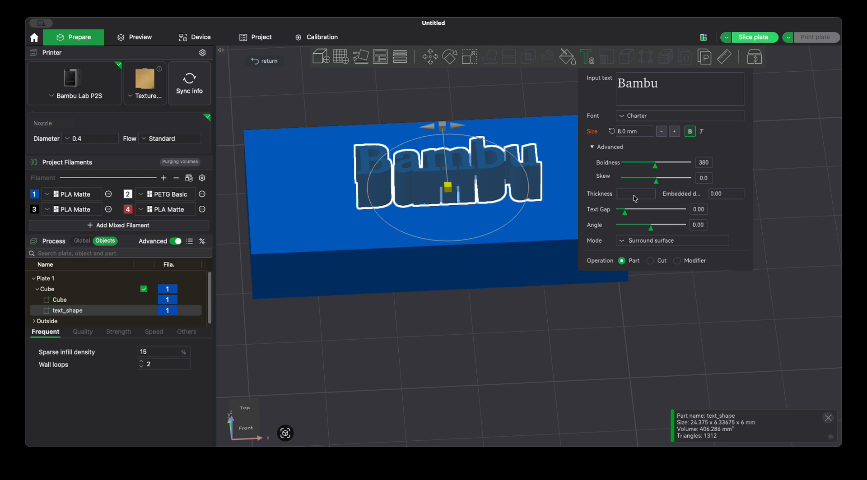
text(2)
key(Return)
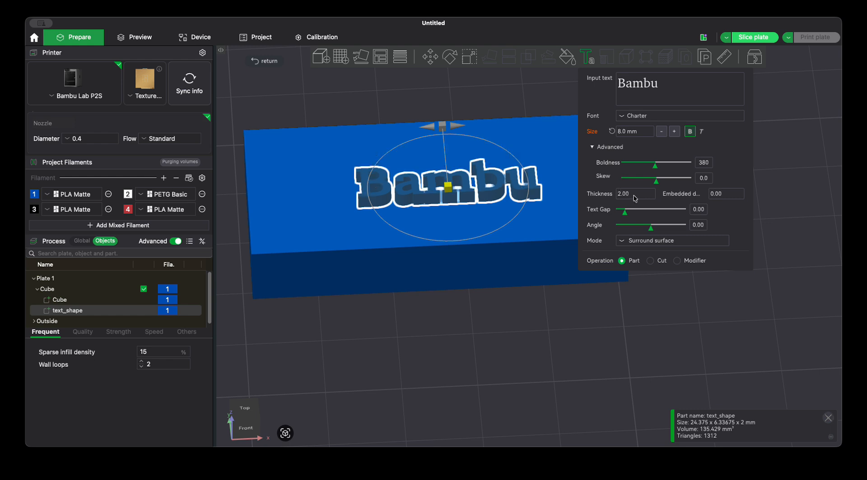
Step: Set the Bambu text's thickness to 3 mm and examine the raised letters up close
click(634, 195)
text(3)
mouse_move(560, 338)
mouse_down()
mouse_move(553, 310)
mouse_move(551, 324)
mouse_up()
scroll(520, 260, up, 5)
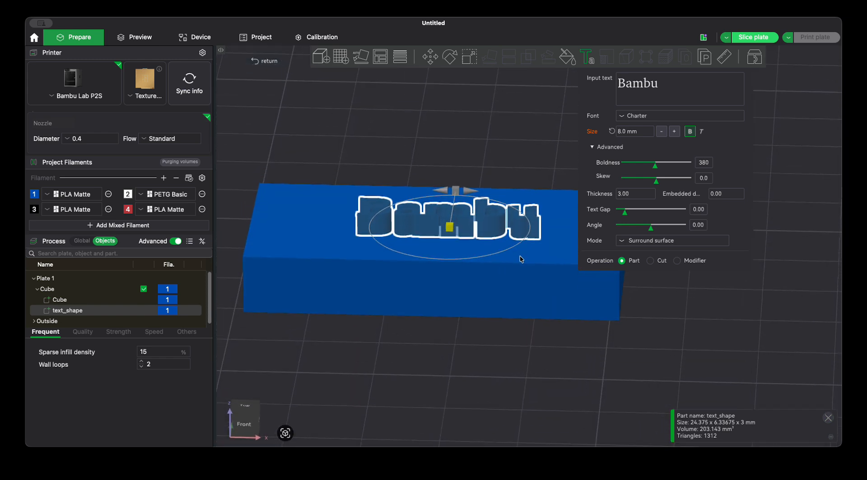
right_drag(520, 262, 589, 262)
scroll(537, 264, down, 2)
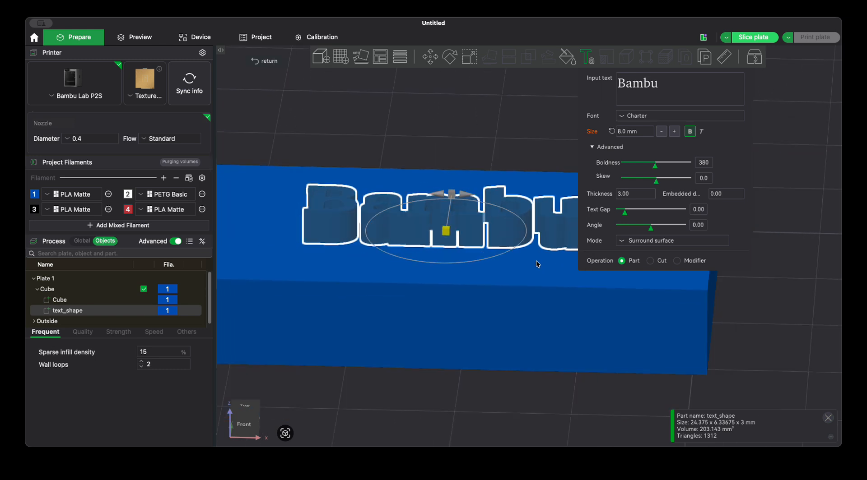
scroll(534, 260, down, 4)
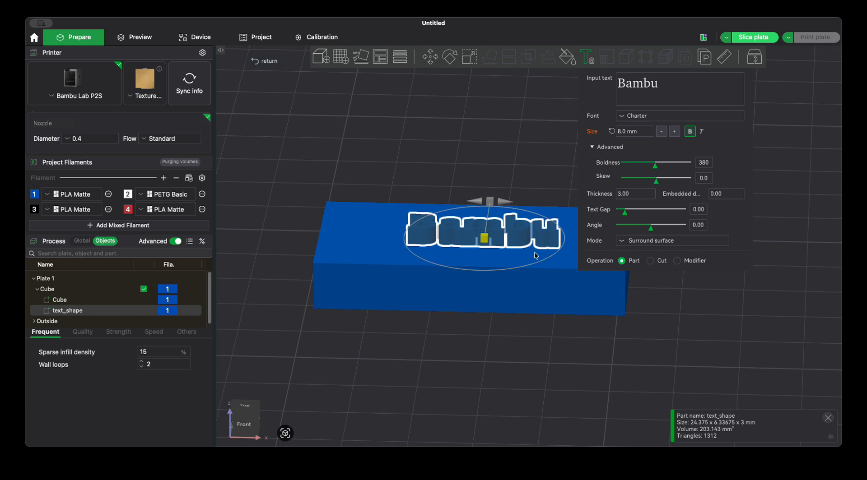
scroll(526, 284, up, 6)
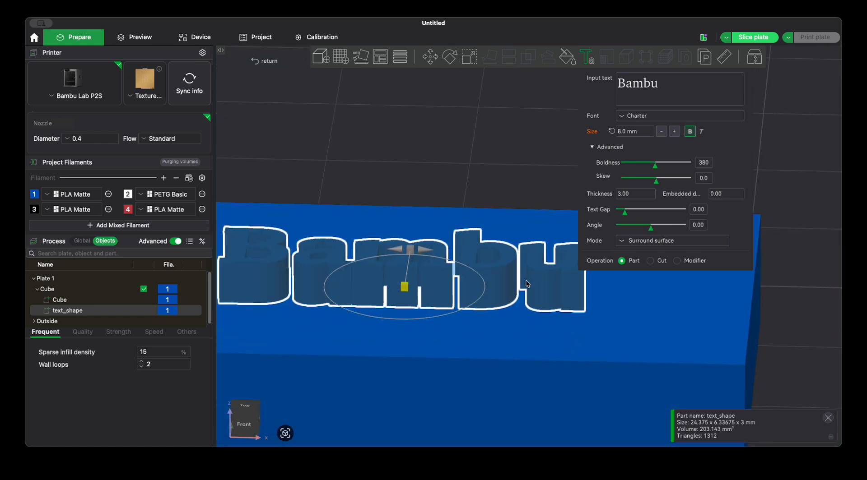
scroll(527, 284, down, 2)
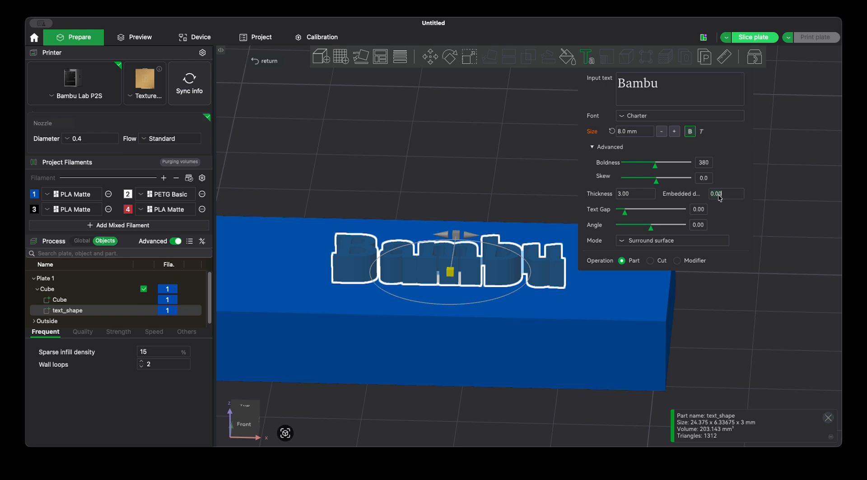
Step: Set the Bambu text's embedded depth to 1 mm
text(1)
key(Return)
mouse_move(734, 369)
mouse_down()
mouse_move(737, 354)
mouse_move(737, 361)
mouse_up()
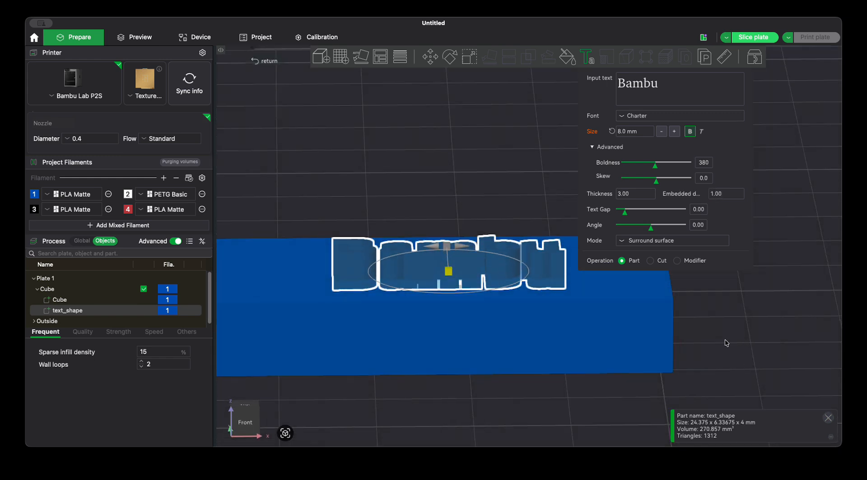
Step: Set the Bambu text's thickness to 1.5 mm
click(624, 197)
text(1.5)
key(Return)
mouse_move(680, 347)
mouse_down()
mouse_move(681, 336)
mouse_move(689, 342)
mouse_up()
scroll(681, 342, up, 5)
scroll(682, 344, down, 5)
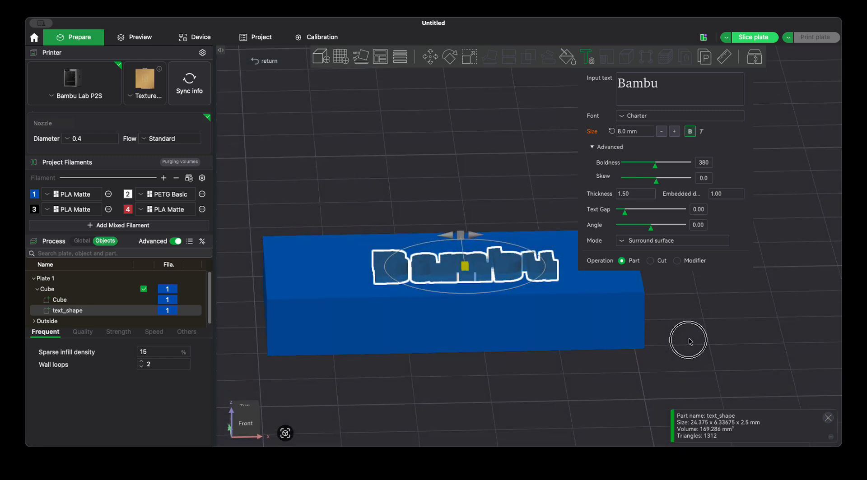
Step: Set the Bambu text's thickness to 1 mm
click(633, 196)
text(1)
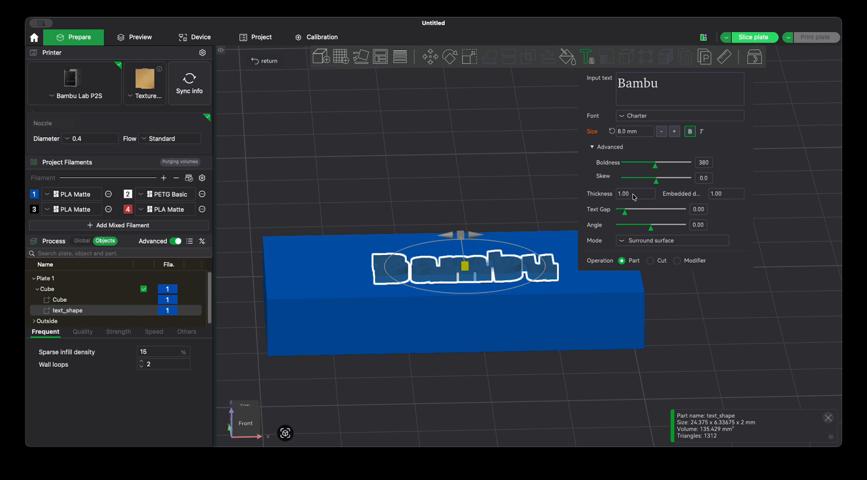
click(677, 358)
drag(675, 352, 695, 345)
double_click(498, 294)
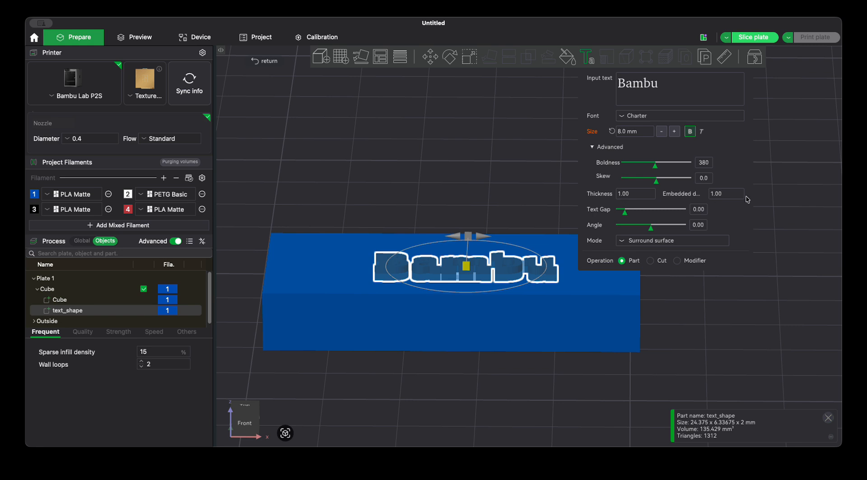
drag(686, 277, 716, 375)
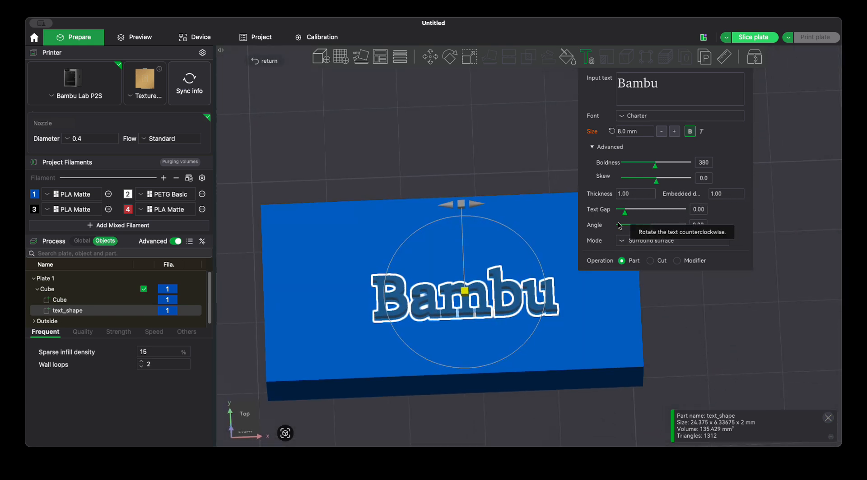
Step: Try a text gap of 0.77 between the Bambu letters and reset the gap to 0
mouse_move(626, 212)
mouse_down()
mouse_move(633, 212)
mouse_move(626, 213)
mouse_up()
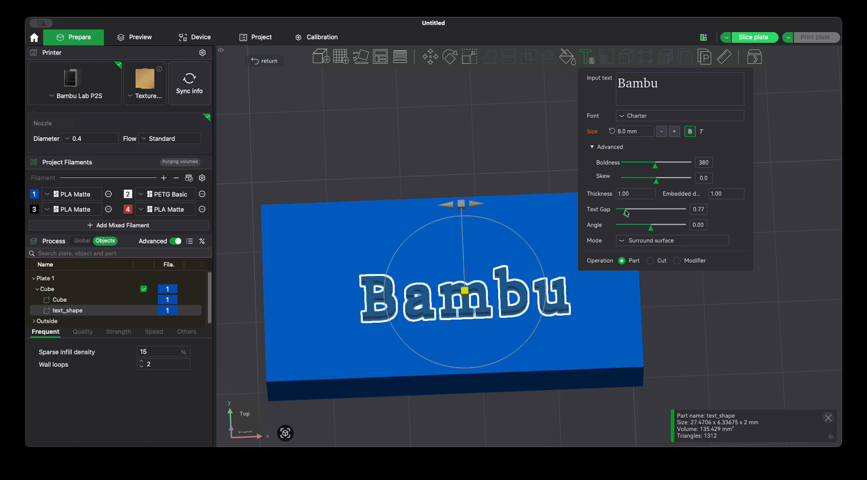
click(695, 210)
text(0)
key(Return)
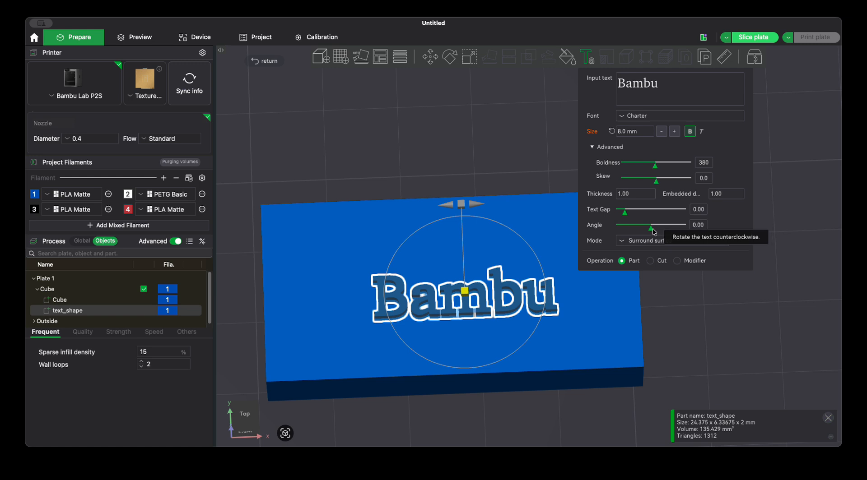
drag(652, 231, 652, 230)
click(612, 225)
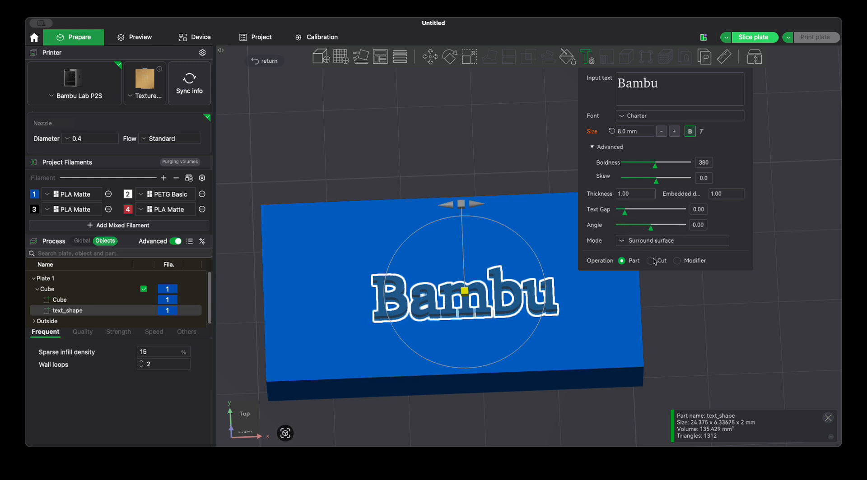
click(624, 243)
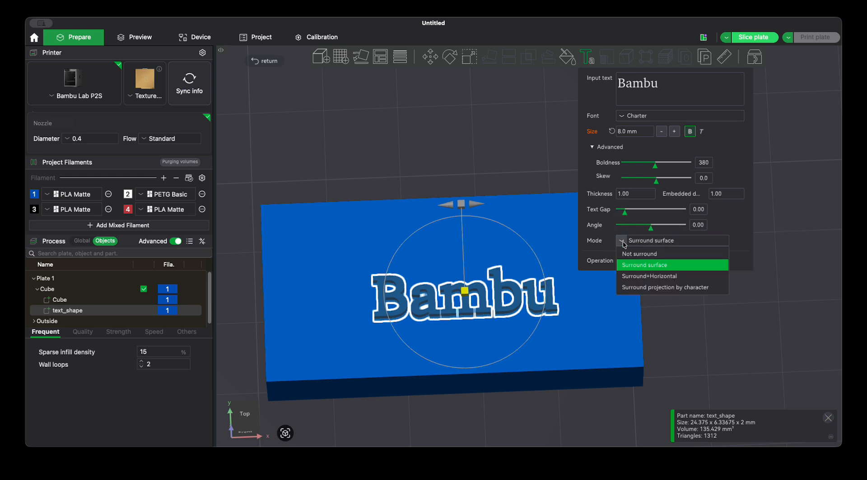
click(623, 245)
Step: Move the Bambu text across the block's right edge to see how Surround surface mode wraps its letters
drag(713, 335, 710, 339)
scroll(710, 339, down, 4)
right_drag(710, 338, 645, 316)
drag(646, 316, 638, 343)
drag(445, 273, 540, 291)
scroll(541, 293, up, 5)
right_drag(555, 296, 626, 278)
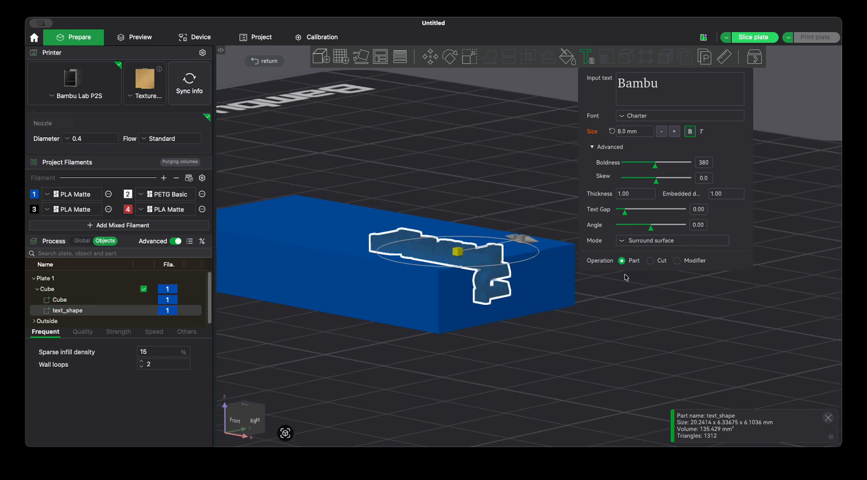
scroll(632, 289, up, 3)
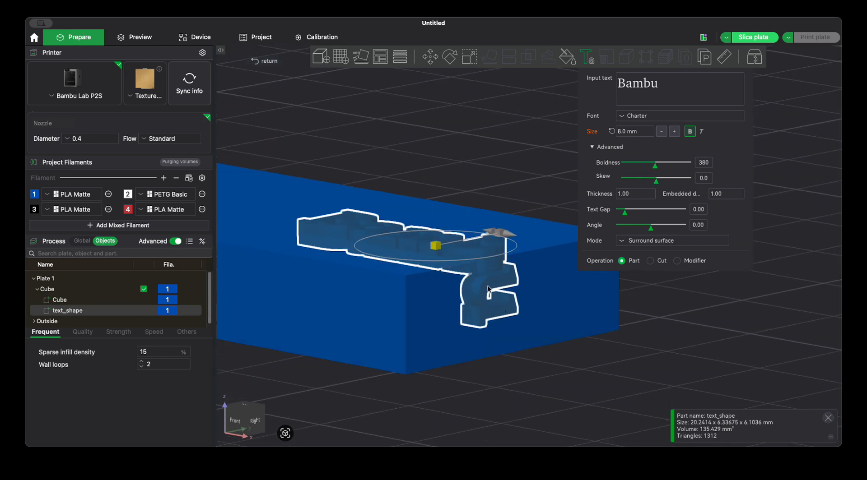
Step: Switch the text mode to Surround projection by character and move the Bambu text back fully onto the block's top face
click(622, 243)
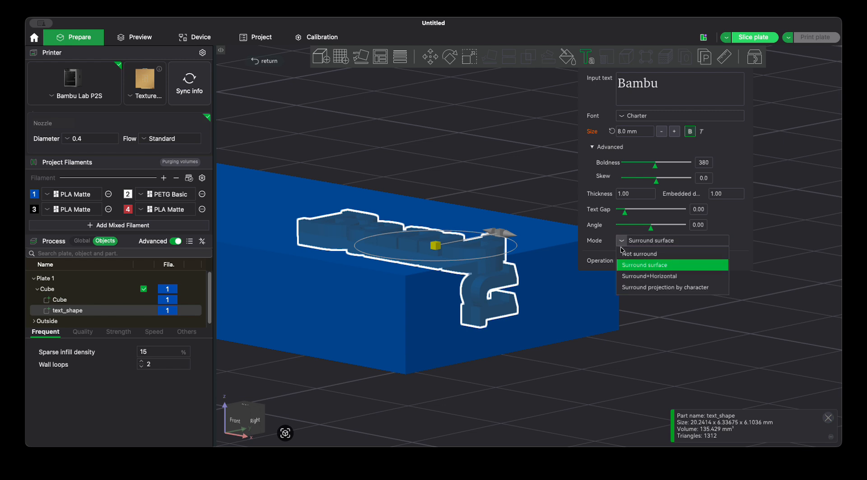
click(663, 289)
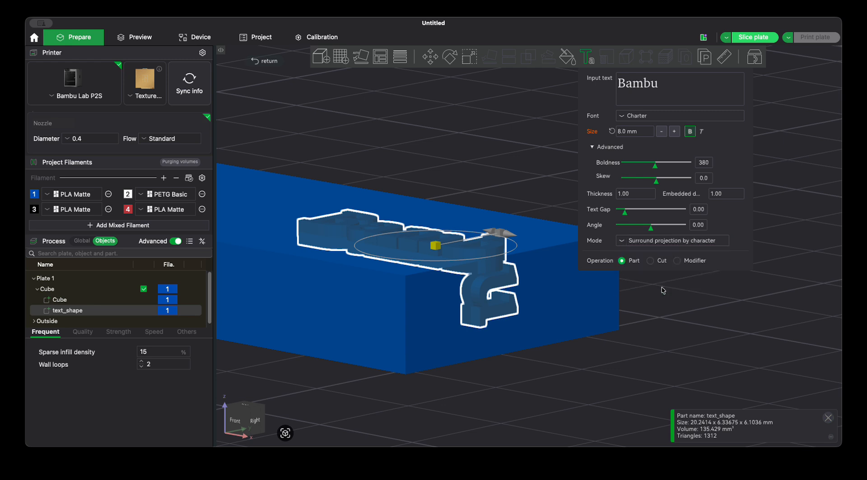
mouse_move(598, 348)
mouse_down()
mouse_move(610, 362)
mouse_move(594, 347)
mouse_up()
drag(479, 258, 389, 246)
drag(610, 335, 623, 313)
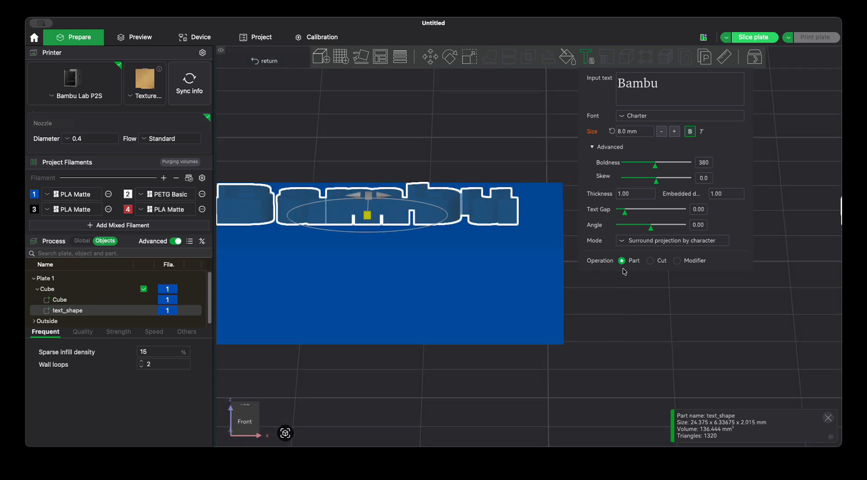
Step: Switch the Bambu text's mode to Surround+Horizontal and examine the letters on the block
click(626, 243)
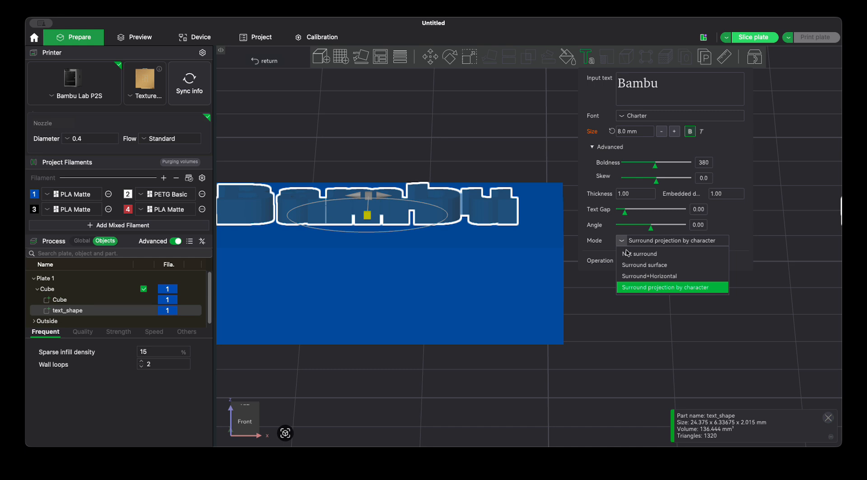
click(643, 275)
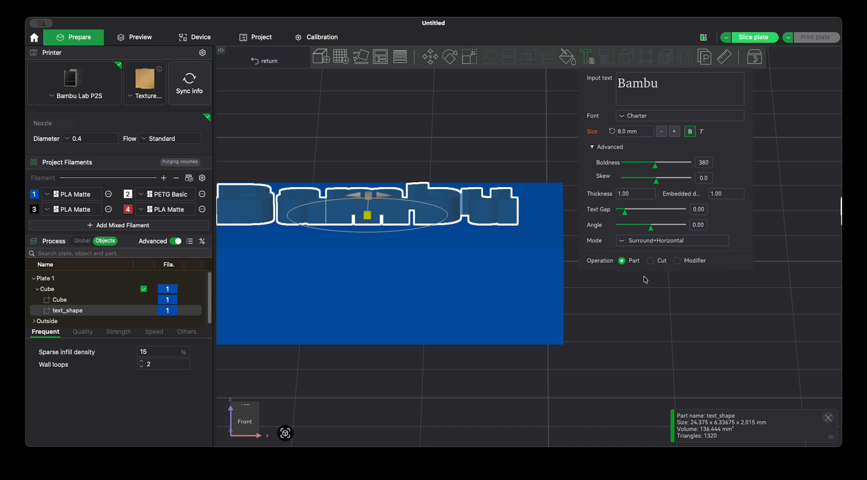
mouse_move(629, 309)
mouse_down()
mouse_move(625, 315)
mouse_move(629, 300)
mouse_move(631, 315)
mouse_up()
click(627, 242)
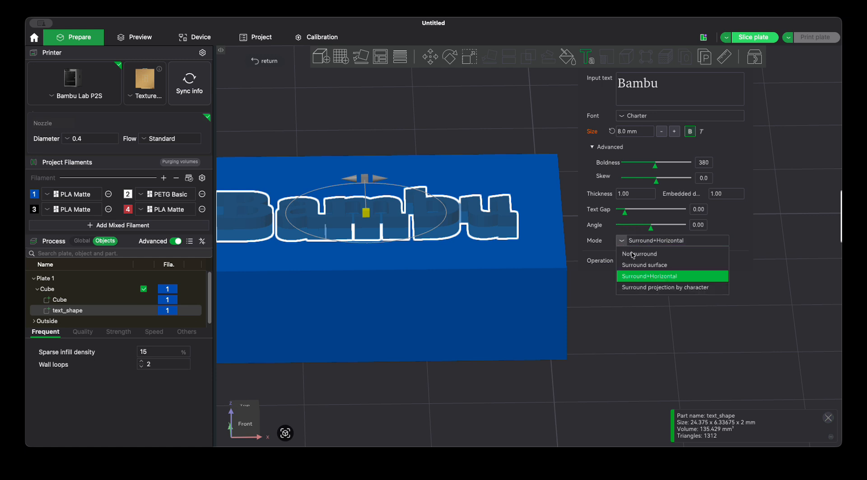
click(645, 242)
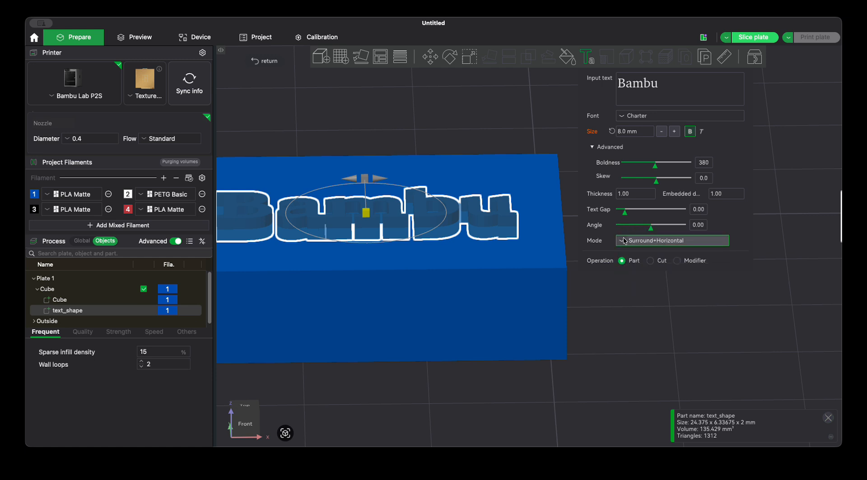
scroll(583, 305, down, 5)
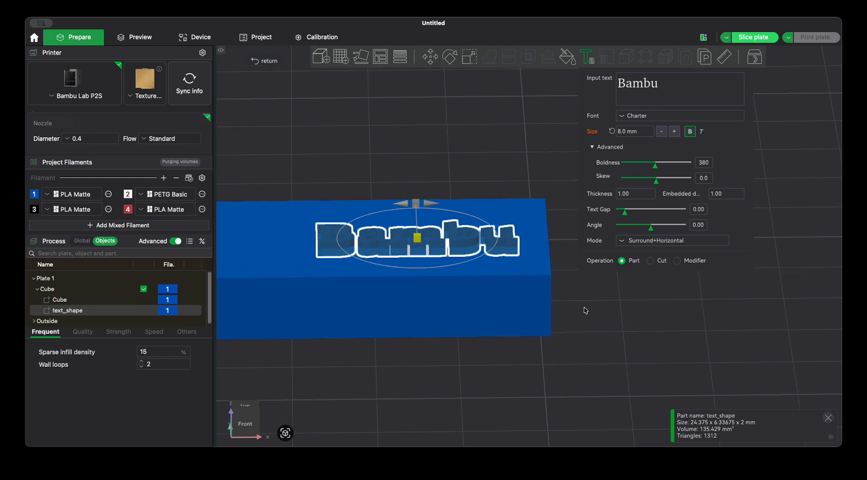
scroll(577, 300, up, 5)
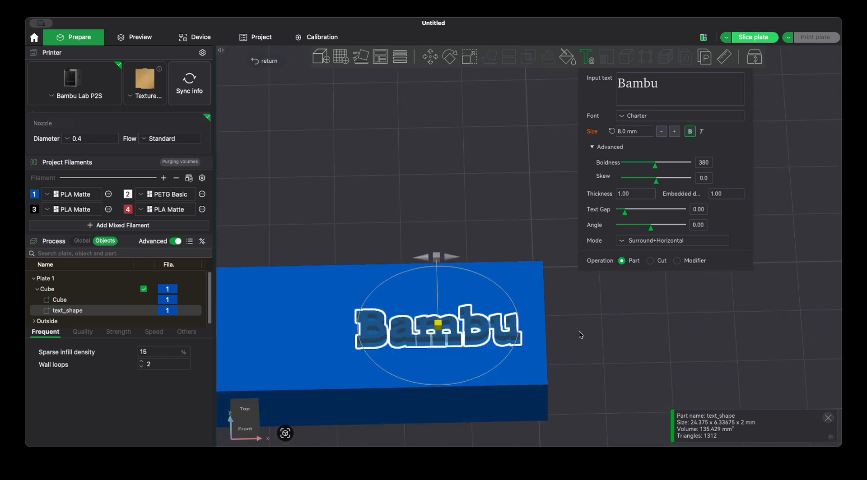
Step: Set the Bambu text's mode back to Surround surface
click(628, 241)
click(632, 267)
scroll(577, 304, down, 1)
right_drag(576, 304, 565, 262)
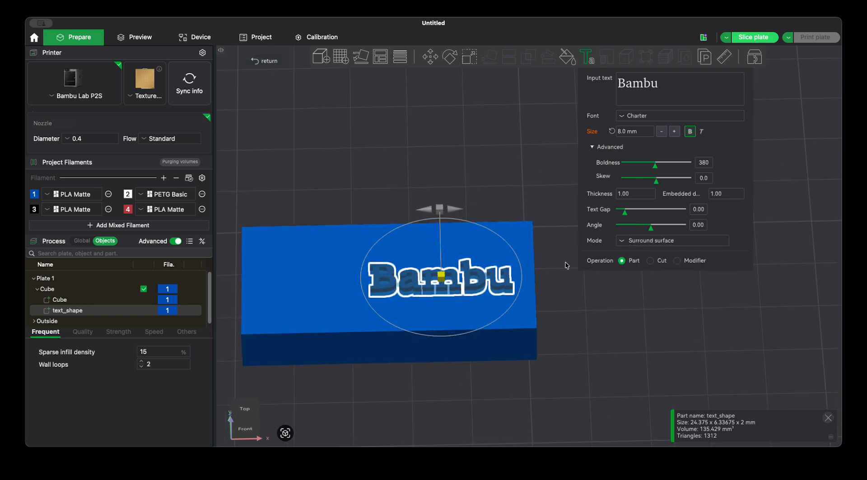
scroll(559, 276, up, 2)
scroll(560, 277, up, 2)
click(657, 240)
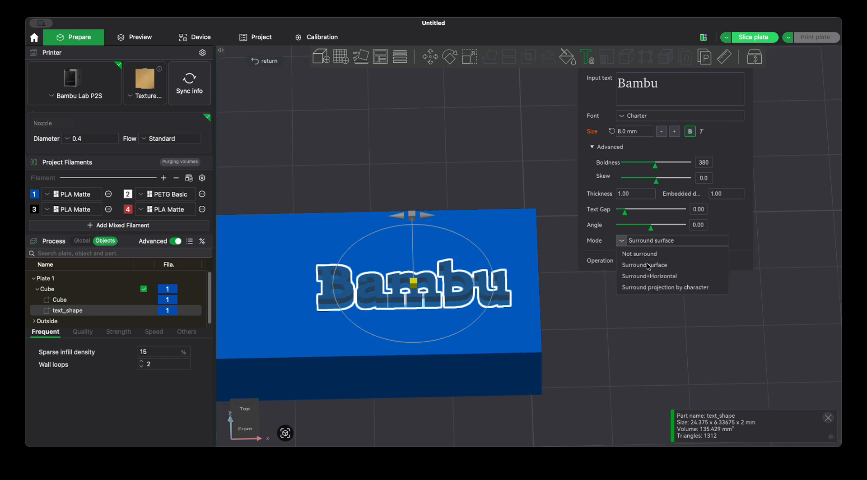
click(596, 306)
Step: Move the Bambu text away from the block's right edge on the top face and set its operation to Modifier
mouse_move(413, 289)
mouse_down()
mouse_move(384, 290)
mouse_move(398, 292)
mouse_up()
right_drag(467, 302, 526, 277)
click(677, 261)
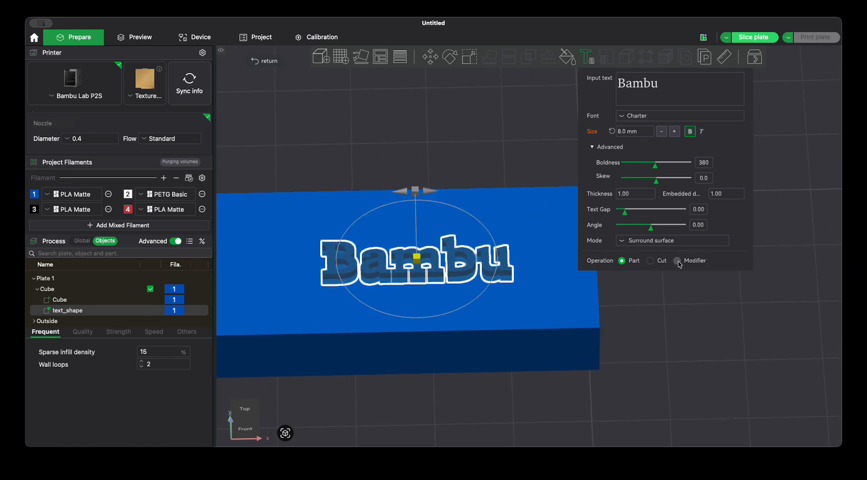
mouse_move(656, 321)
mouse_down()
mouse_move(658, 298)
mouse_move(659, 321)
mouse_up()
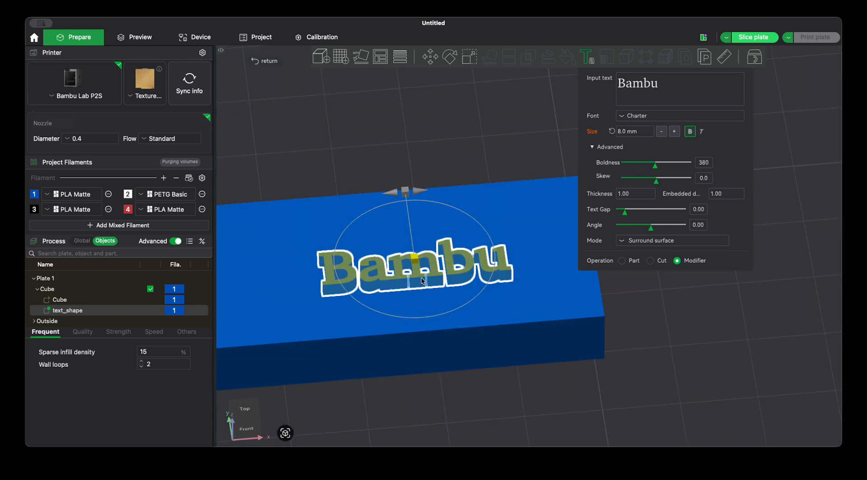
Step: Assign filament 4 to the Bambu text shape and finish editing the text
click(176, 309)
click(176, 310)
text(4)
click(422, 391)
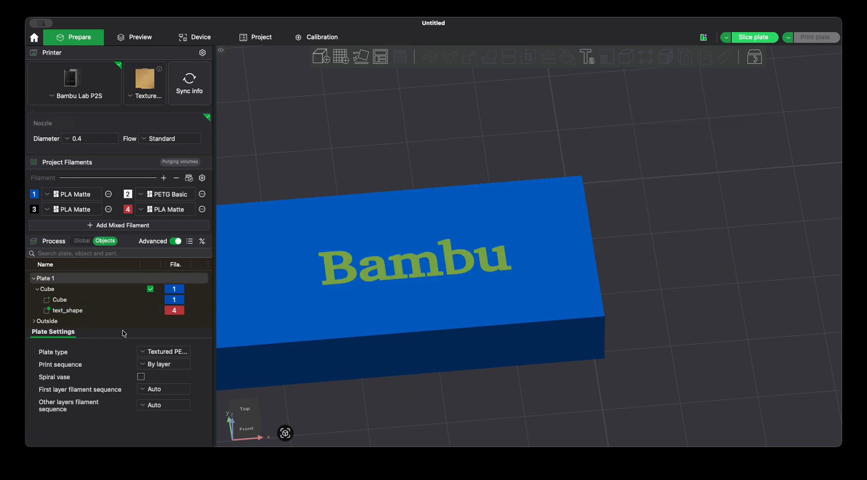
Step: Slice the plate and show the sliced block from above
click(757, 37)
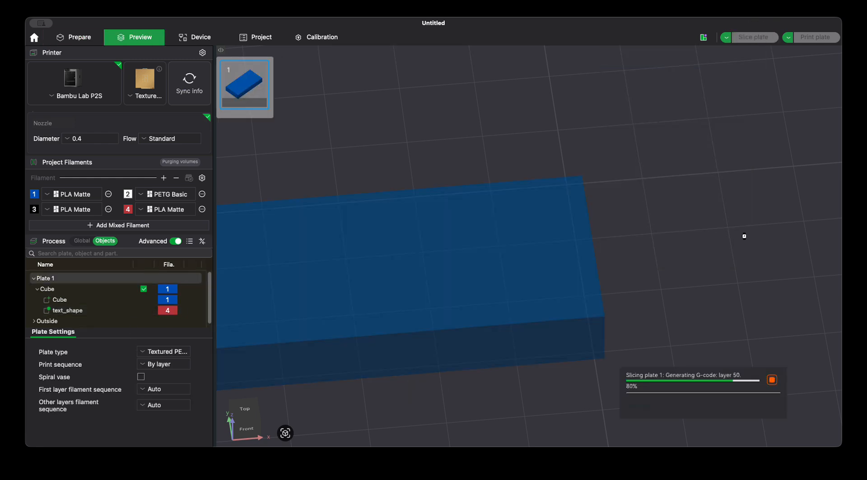
drag(705, 331, 697, 300)
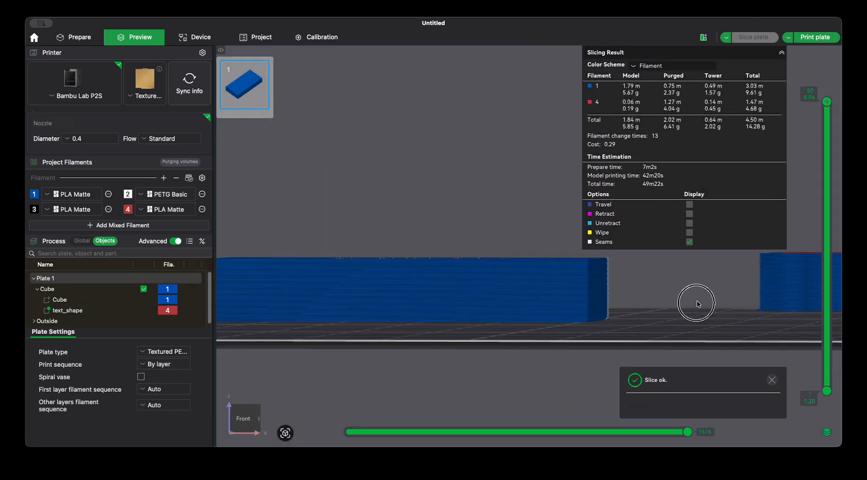
key(1)
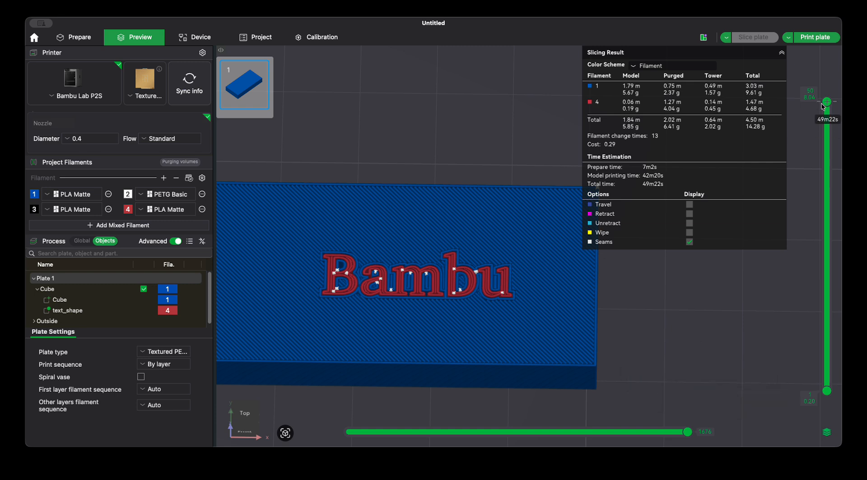
Step: Change the Bambu text's operation from Modifier to Part and slice the plate again
mouse_move(827, 102)
mouse_down()
mouse_move(810, 180)
mouse_move(803, 131)
mouse_move(816, 103)
mouse_up()
click(88, 38)
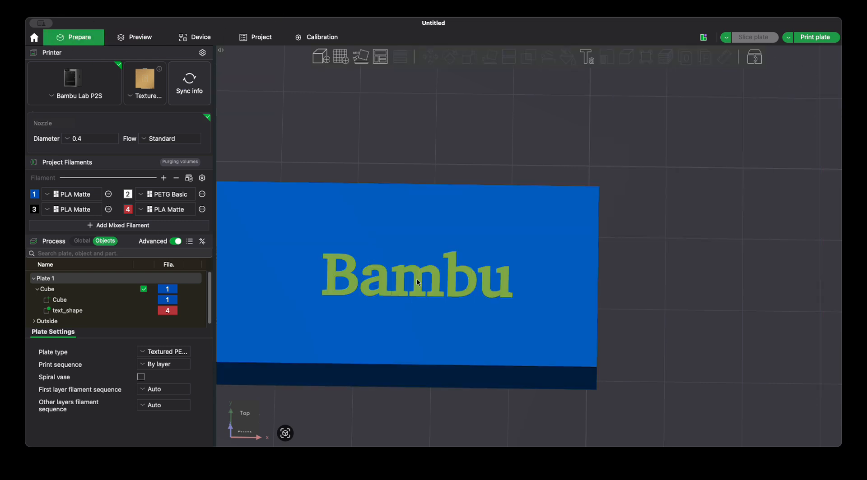
click(419, 282)
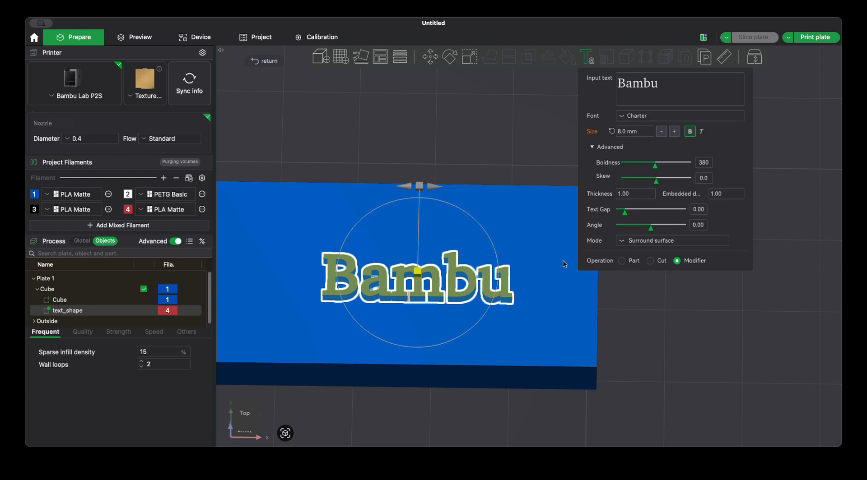
click(622, 261)
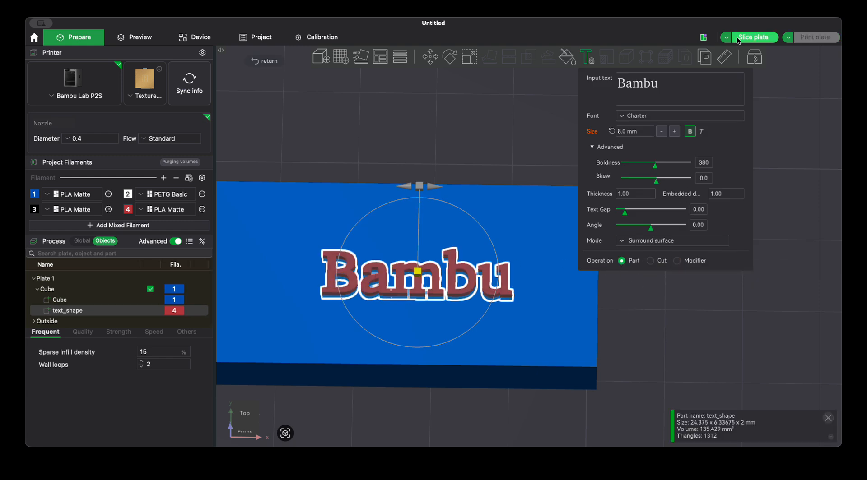
click(740, 38)
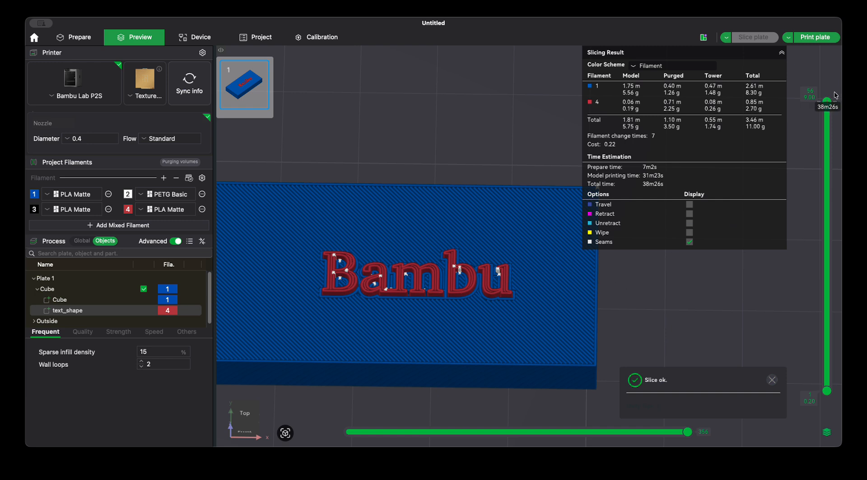
Step: Check the top layers of the sliced block and hide the seams in the preview
drag(826, 100, 821, 81)
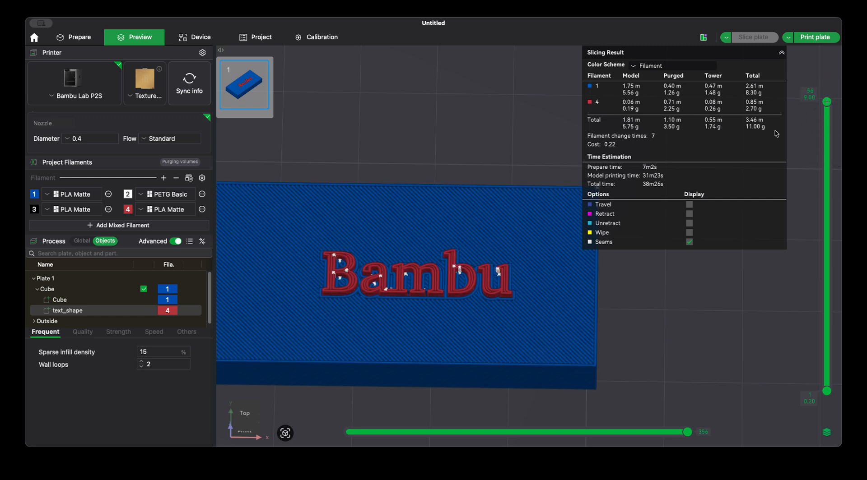
click(689, 242)
Step: Set the Bambu text's operation to Cut and slice the plate
click(83, 40)
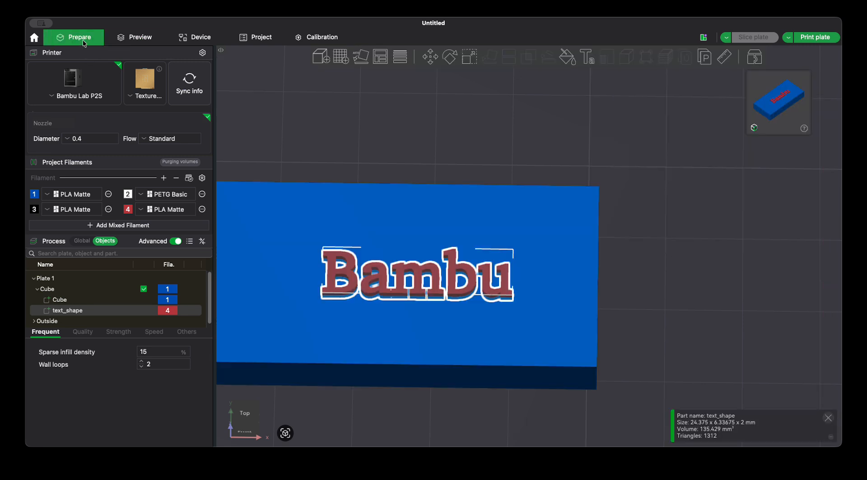
double_click(435, 283)
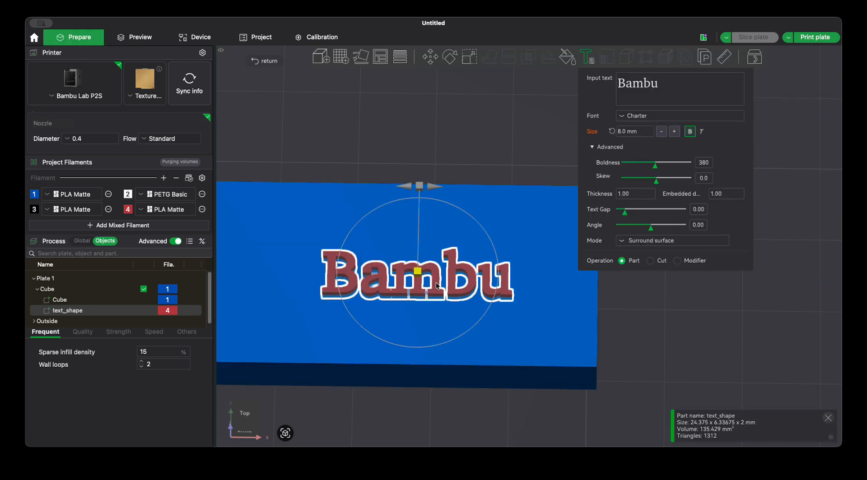
click(650, 260)
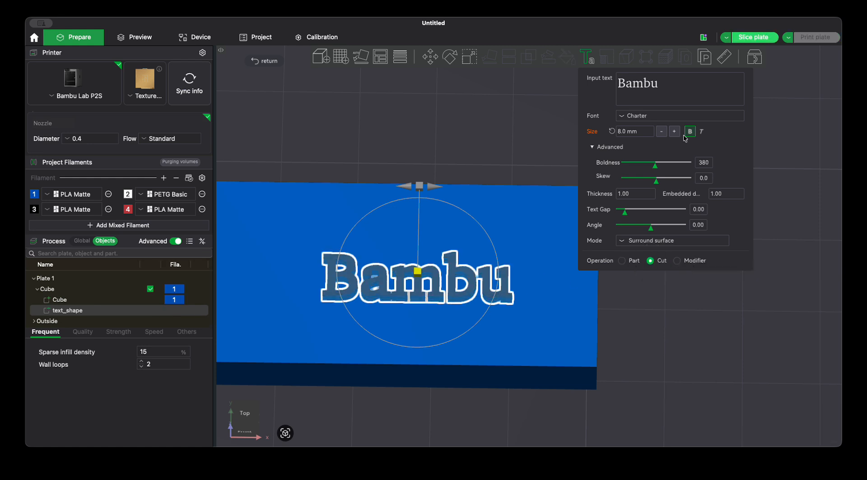
click(751, 38)
Step: Examine the engraved Bambu text on the sliced block up close and from several angles
scroll(666, 271, up, 6)
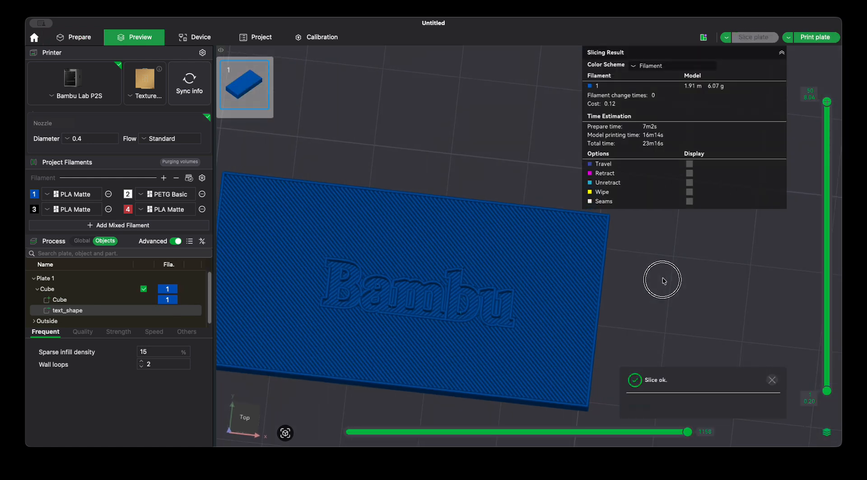
scroll(617, 241, down, 6)
drag(608, 266, 677, 269)
mouse_move(820, 102)
mouse_down()
mouse_move(804, 120)
mouse_move(797, 190)
mouse_move(804, 99)
mouse_up()
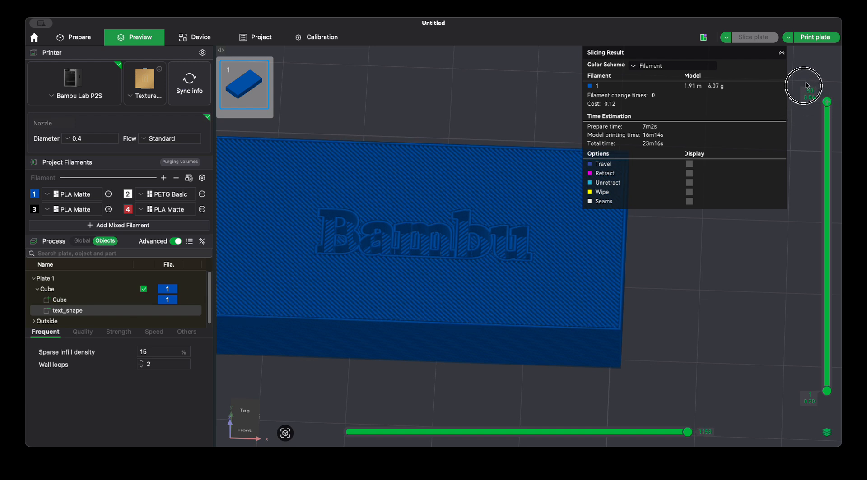
drag(670, 284, 632, 292)
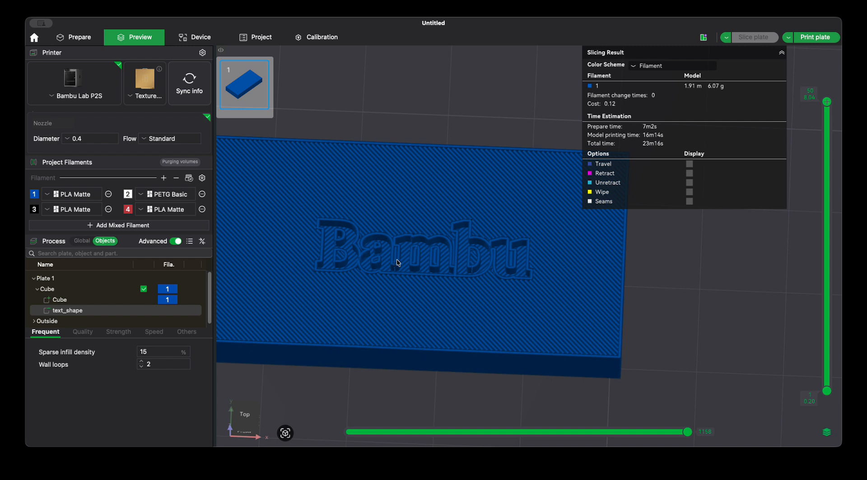
scroll(396, 263, down, 10)
mouse_move(593, 335)
mouse_down()
mouse_move(587, 315)
mouse_move(592, 324)
mouse_up()
scroll(537, 283, up, 4)
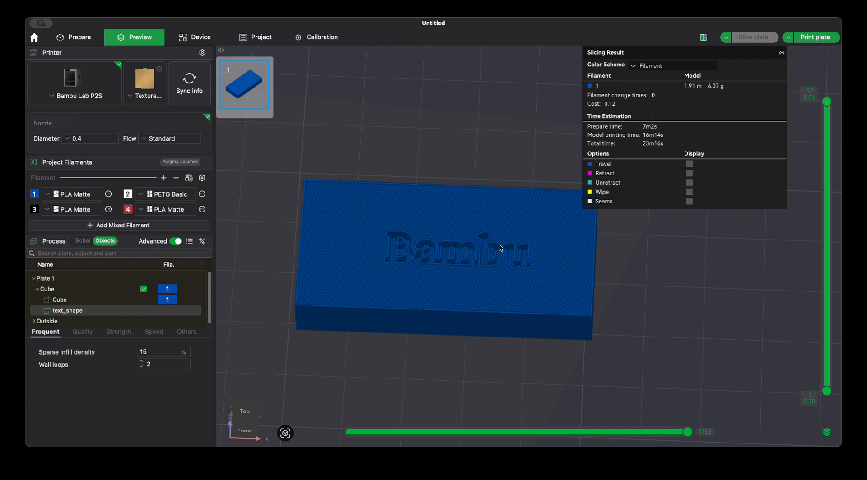
scroll(535, 244, down, 1)
right_drag(535, 244, 511, 244)
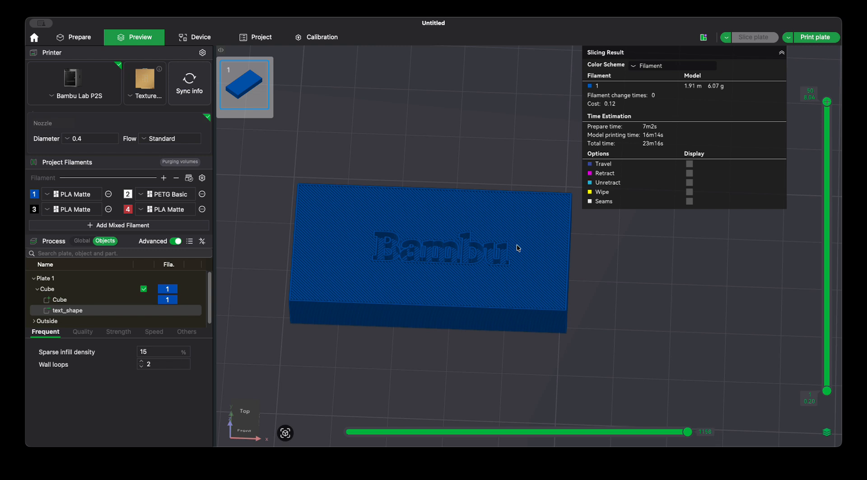
drag(581, 290, 578, 290)
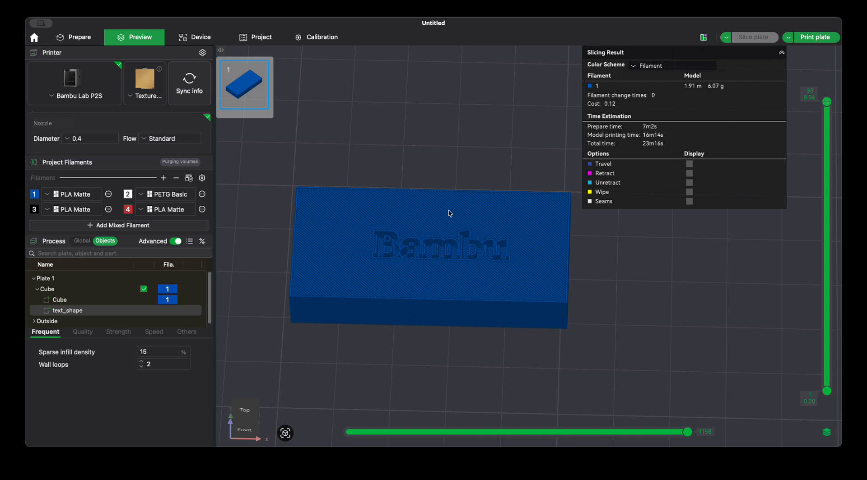
Step: Set the Bambu text's operation back to Part, finish editing it and reslice the plate
click(80, 37)
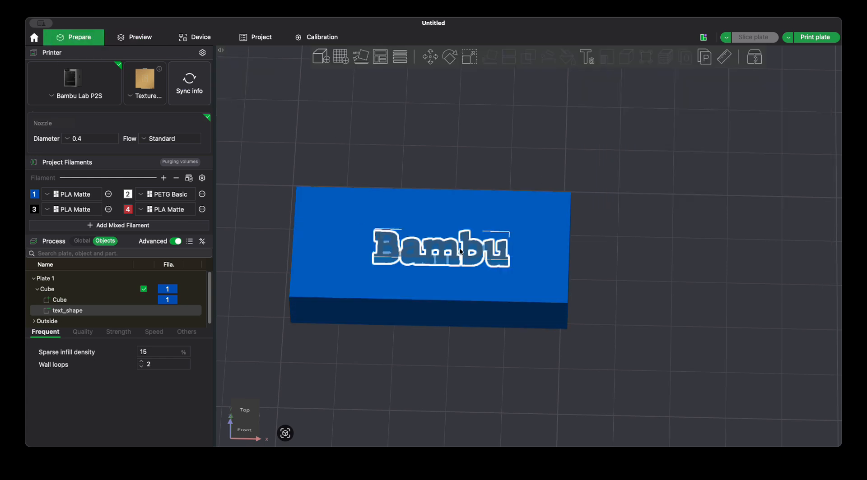
click(455, 256)
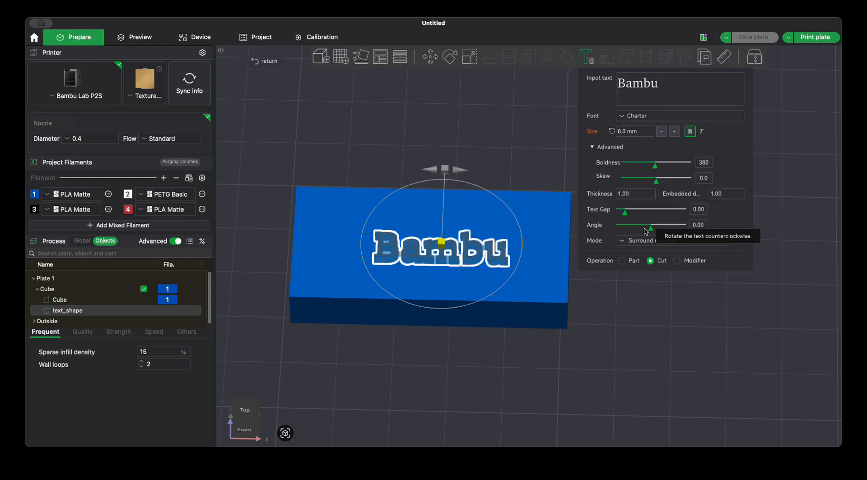
click(621, 261)
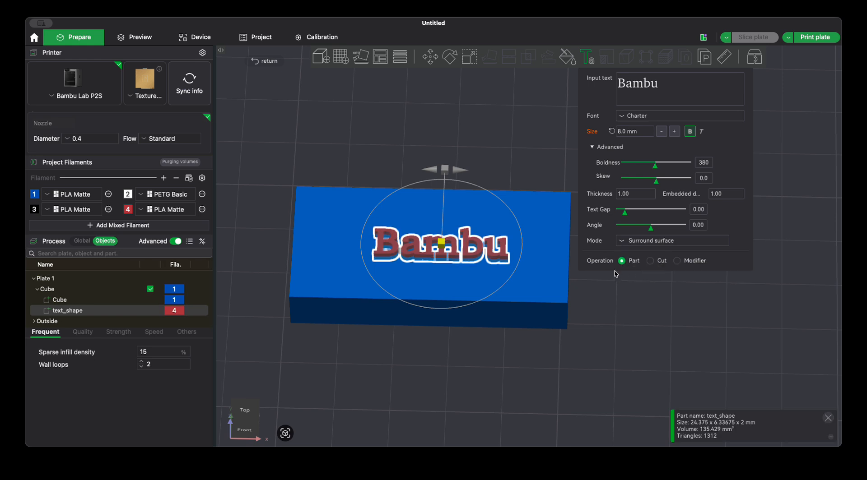
click(602, 295)
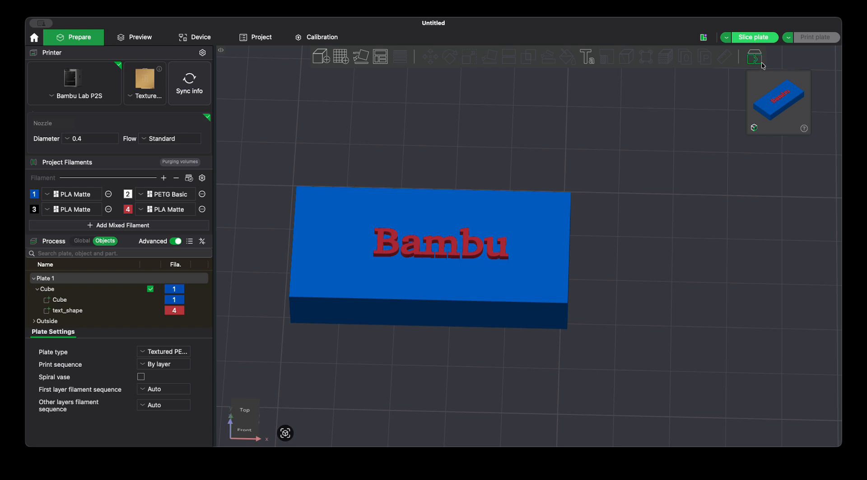
click(749, 36)
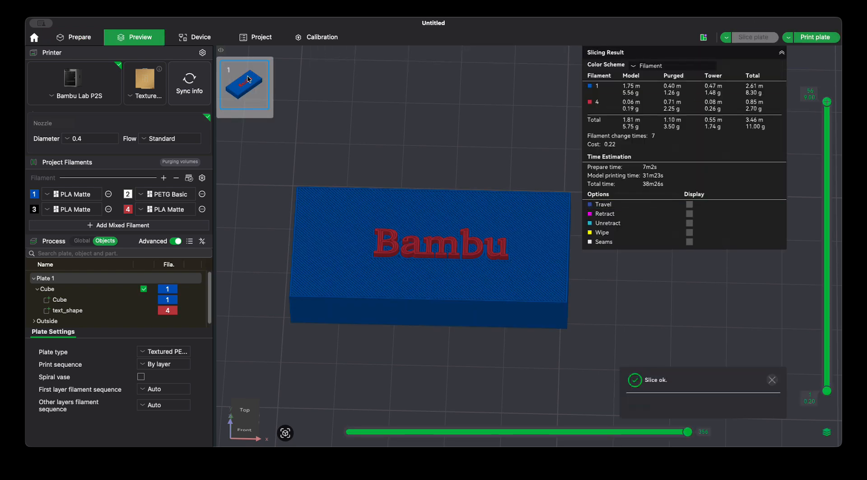
Step: Set the Bambu text's embedded depth to 2 and reslice the plate to check the text in the preview
click(84, 38)
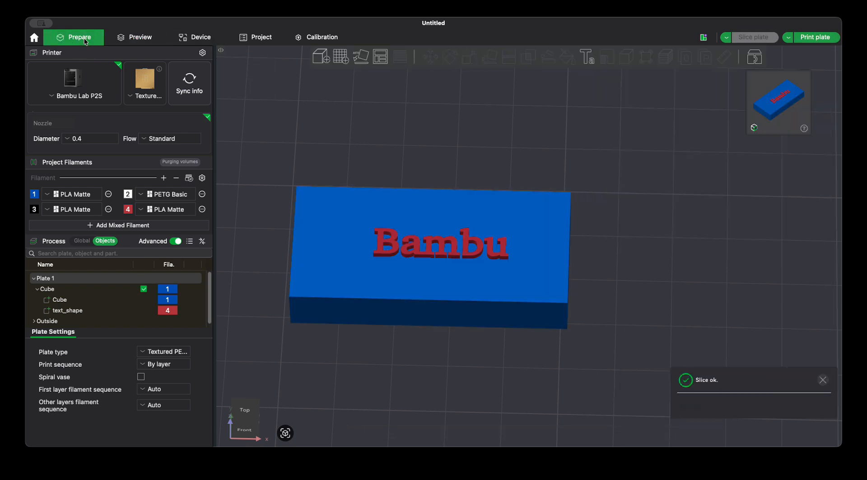
double_click(466, 246)
click(720, 194)
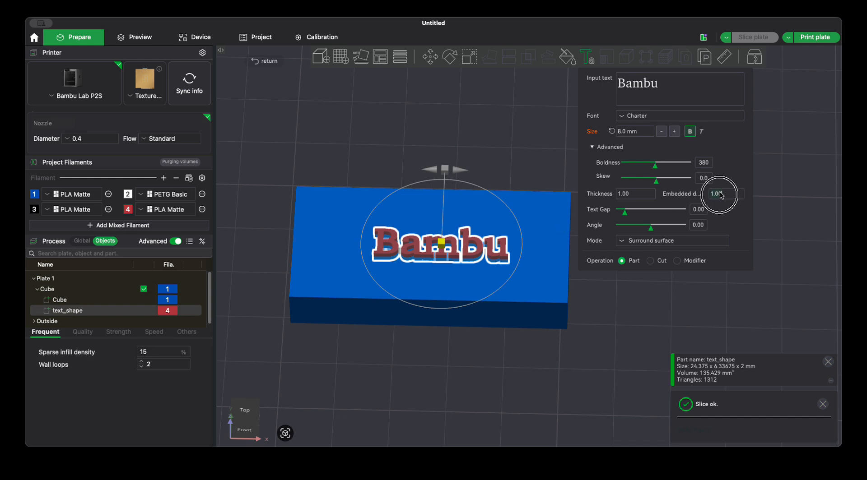
text(2)
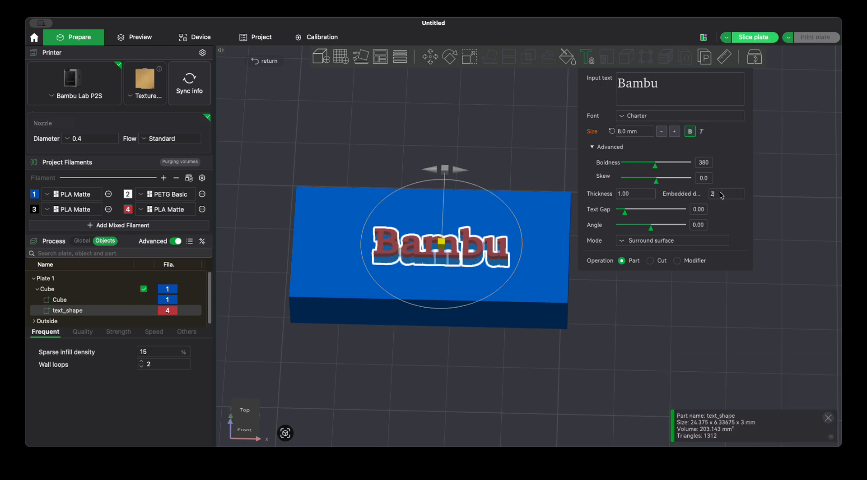
key(Return)
click(764, 36)
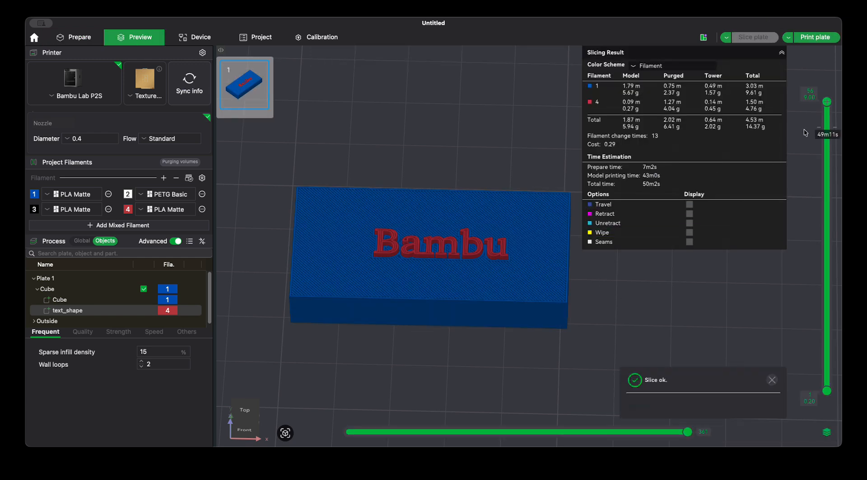
mouse_move(822, 106)
mouse_down()
mouse_move(817, 210)
mouse_move(833, 98)
mouse_up()
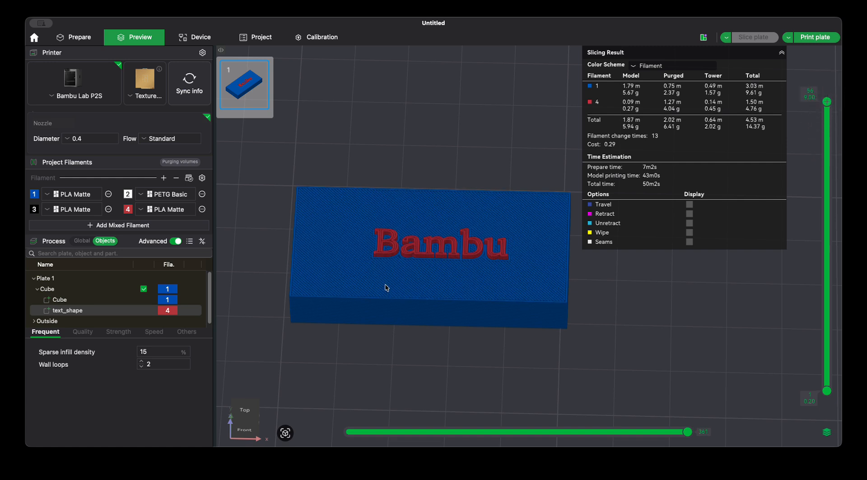
scroll(415, 254, up, 5)
scroll(424, 253, down, 5)
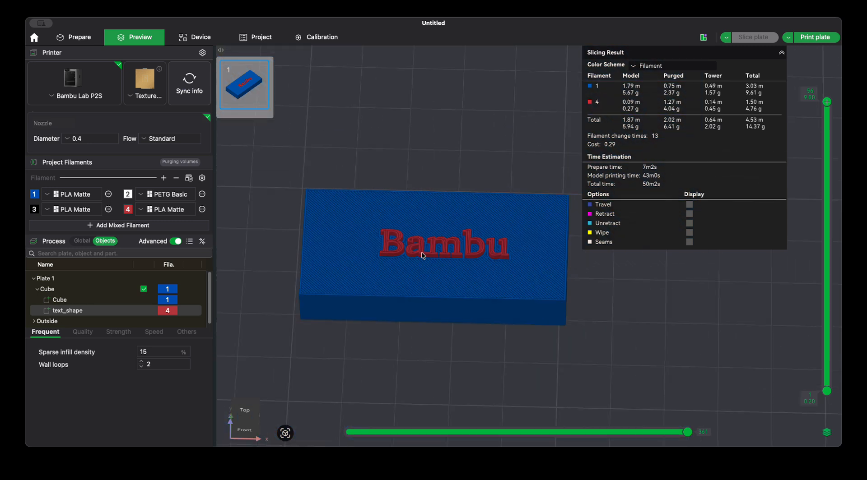